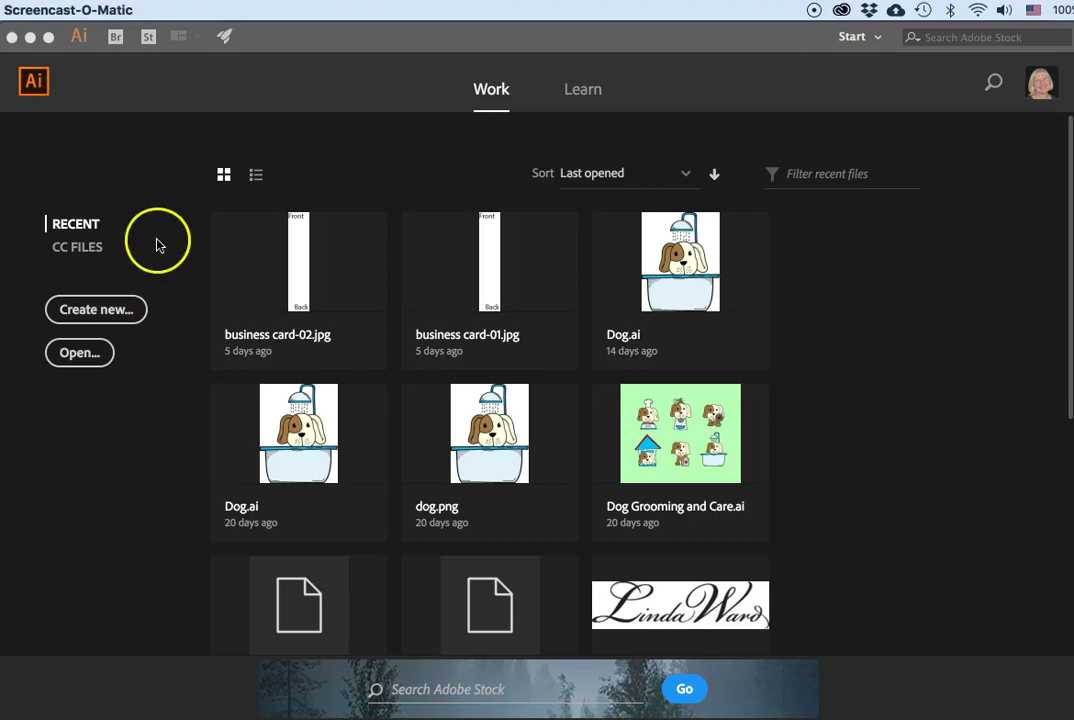
Step: Bring Illustrator to the front and open its File menu
{"action": "left_click", "coordinate": [110, 172]}
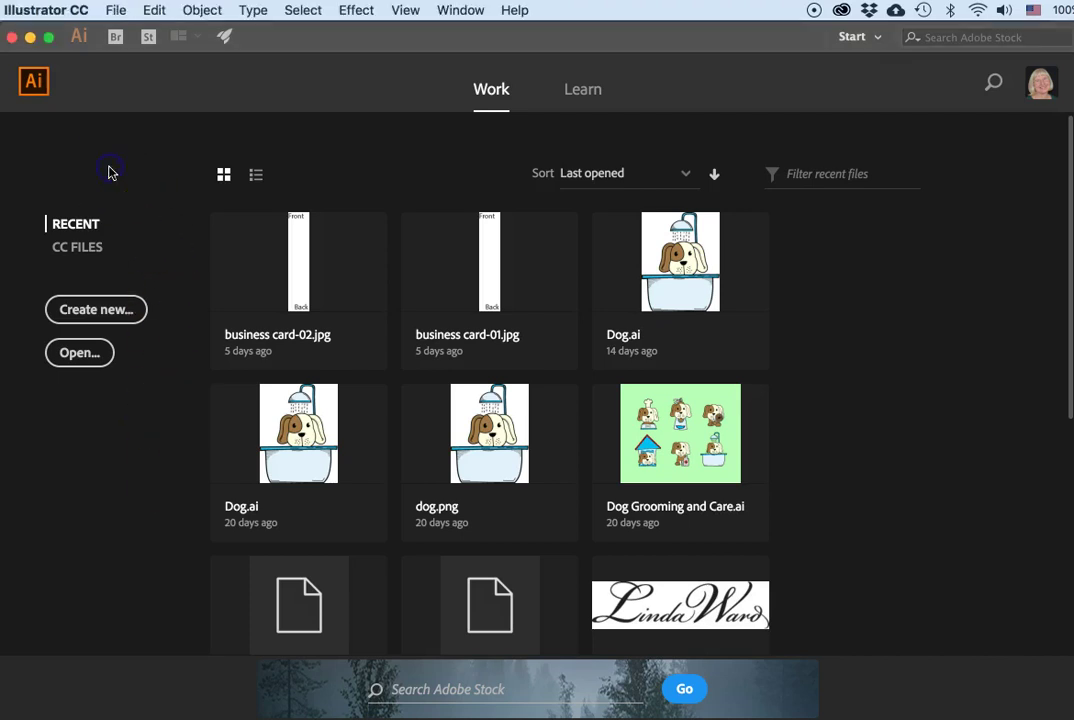
{"action": "left_click", "coordinate": [116, 10]}
Step: Create a new Letter print document in inches, 8.5 × 11 in, with one artboard
{"action": "left_click", "coordinate": [127, 32]}
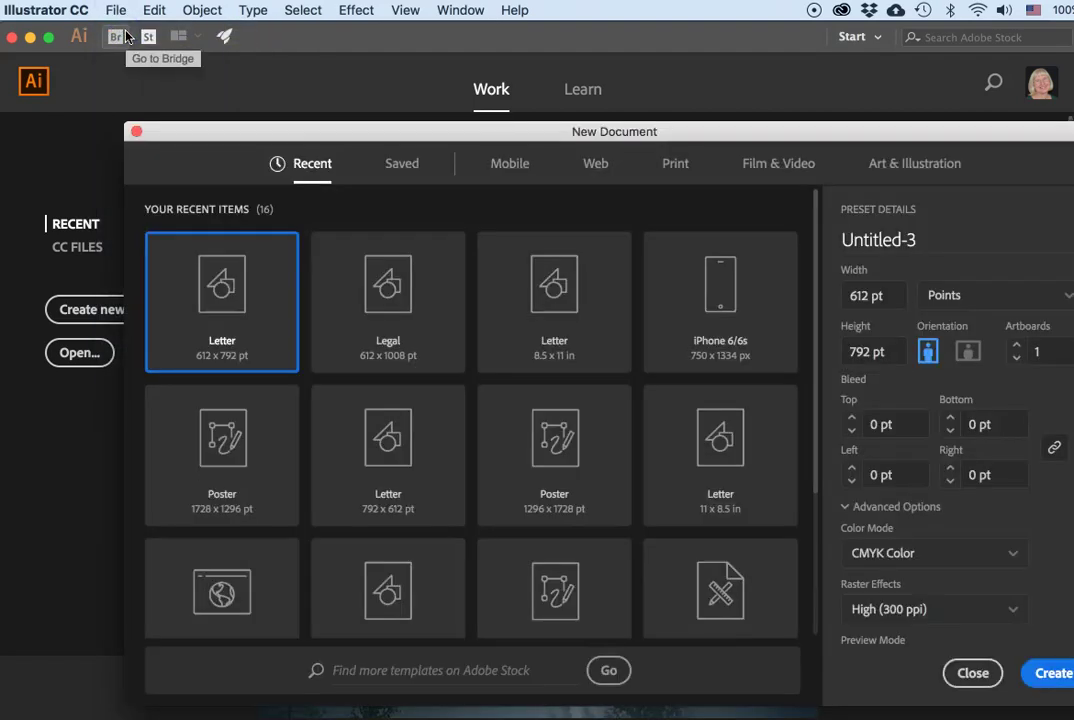
{"action": "left_click", "coordinate": [676, 164]}
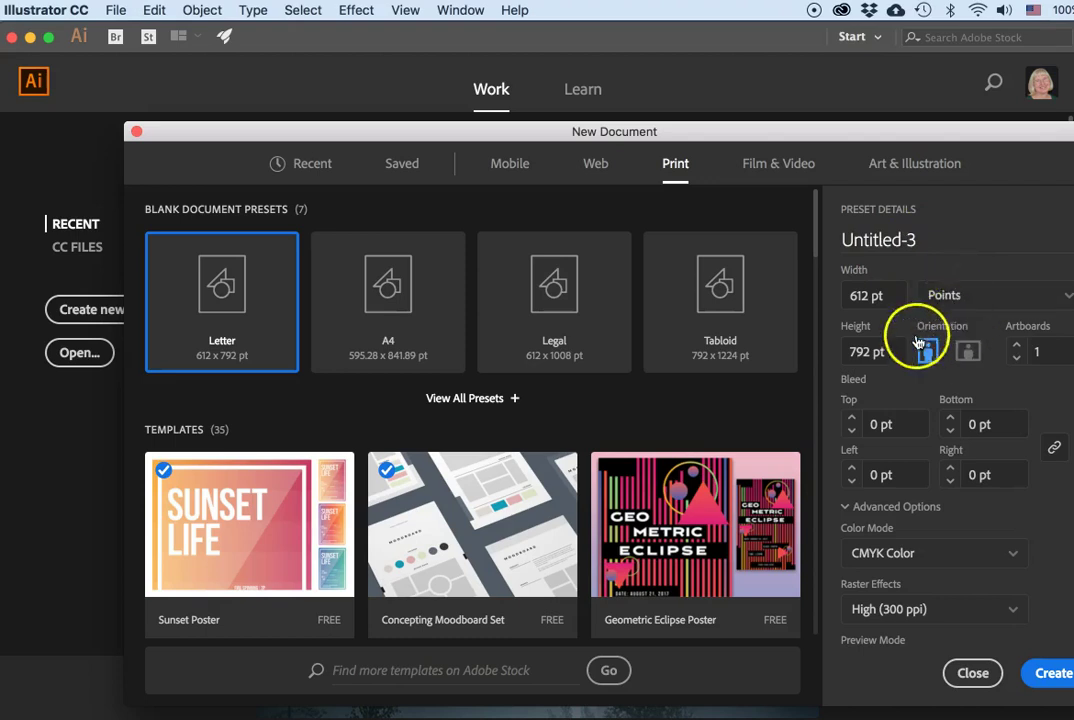
{"action": "left_click", "coordinate": [1066, 298]}
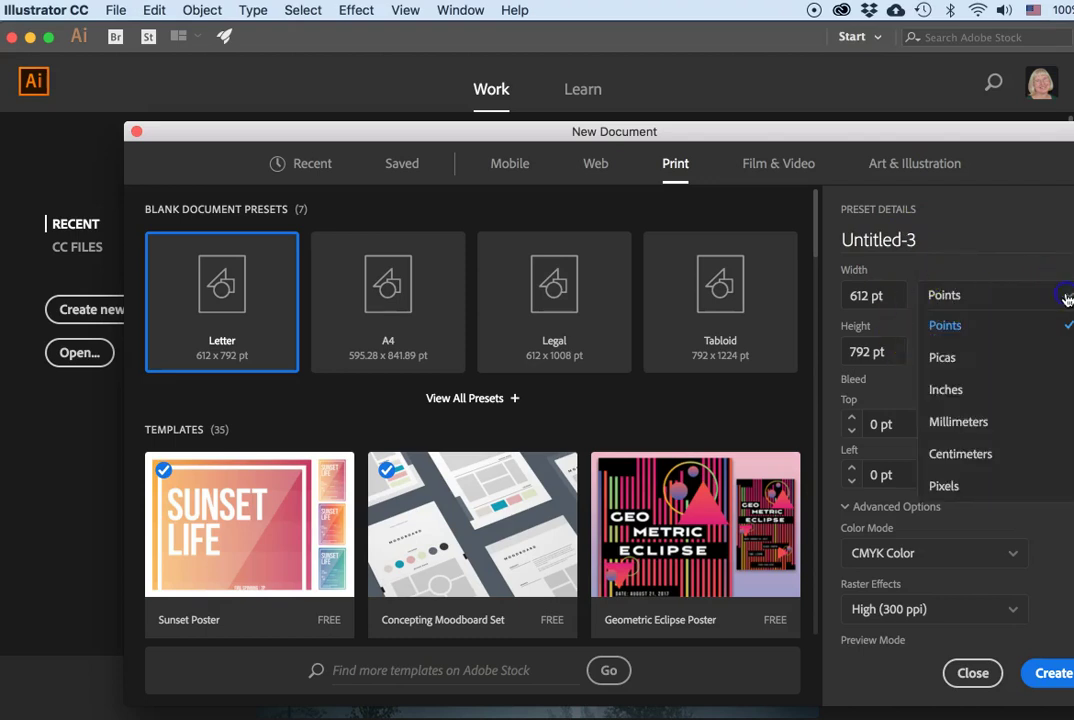
{"action": "left_click", "coordinate": [971, 389]}
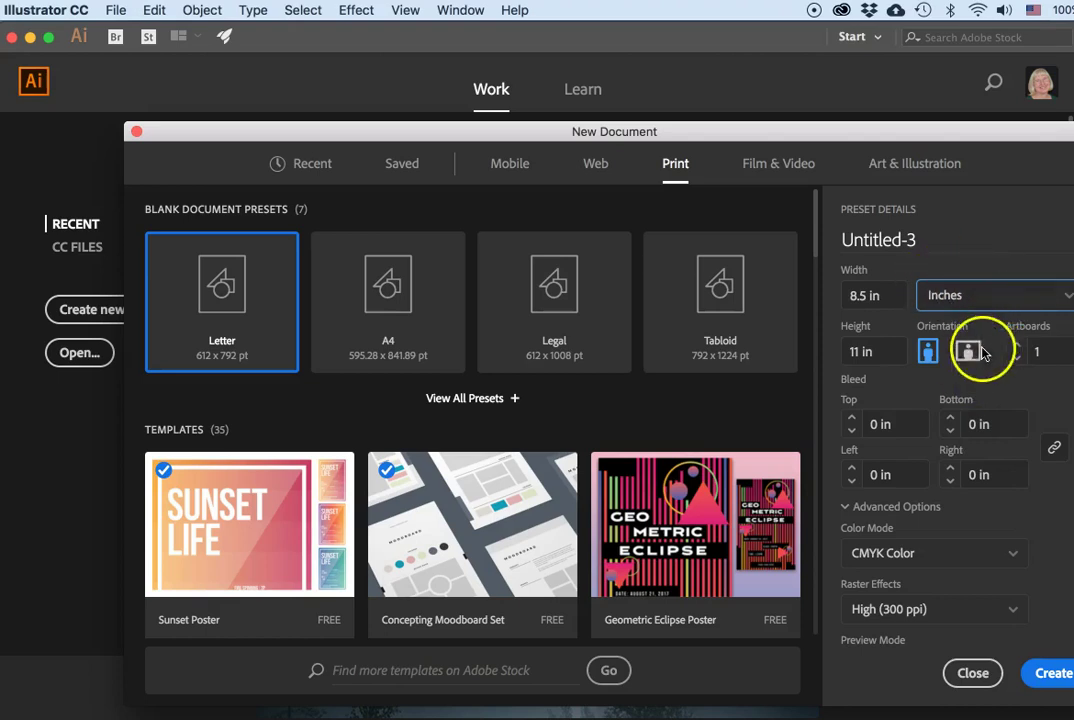
{"action": "left_click", "coordinate": [1049, 670]}
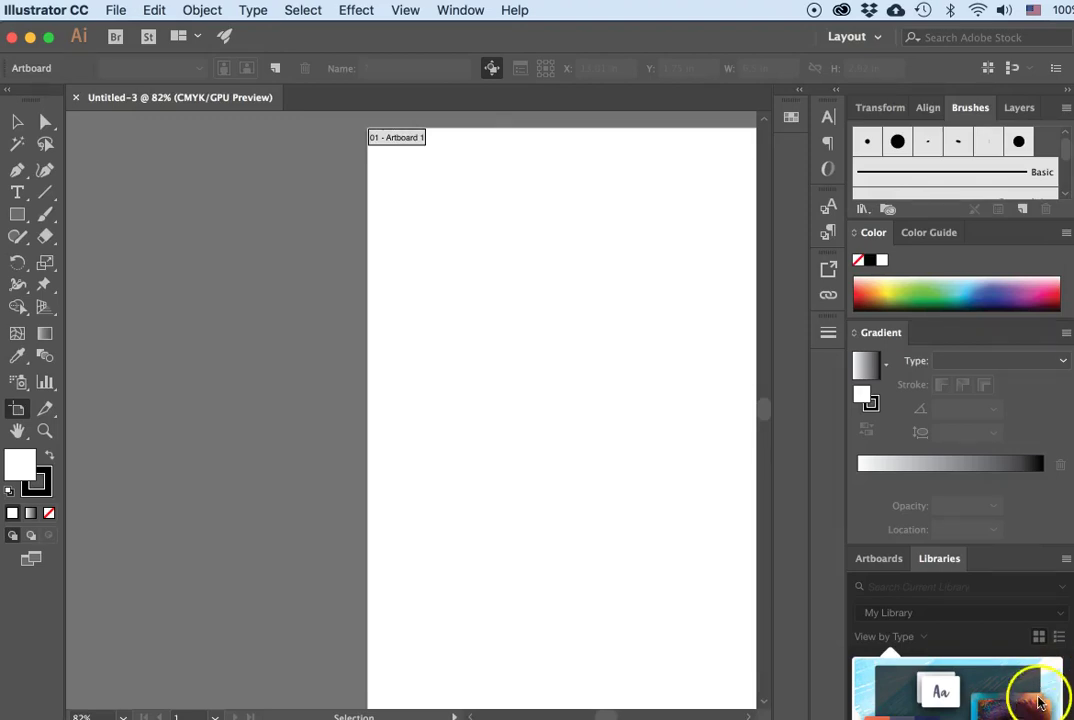
Step: Rename the first artboard from 'Artboard 1' to 'letterhead'
{"action": "left_click_drag", "start_coordinate": [585, 511], "coordinate": [308, 489]}
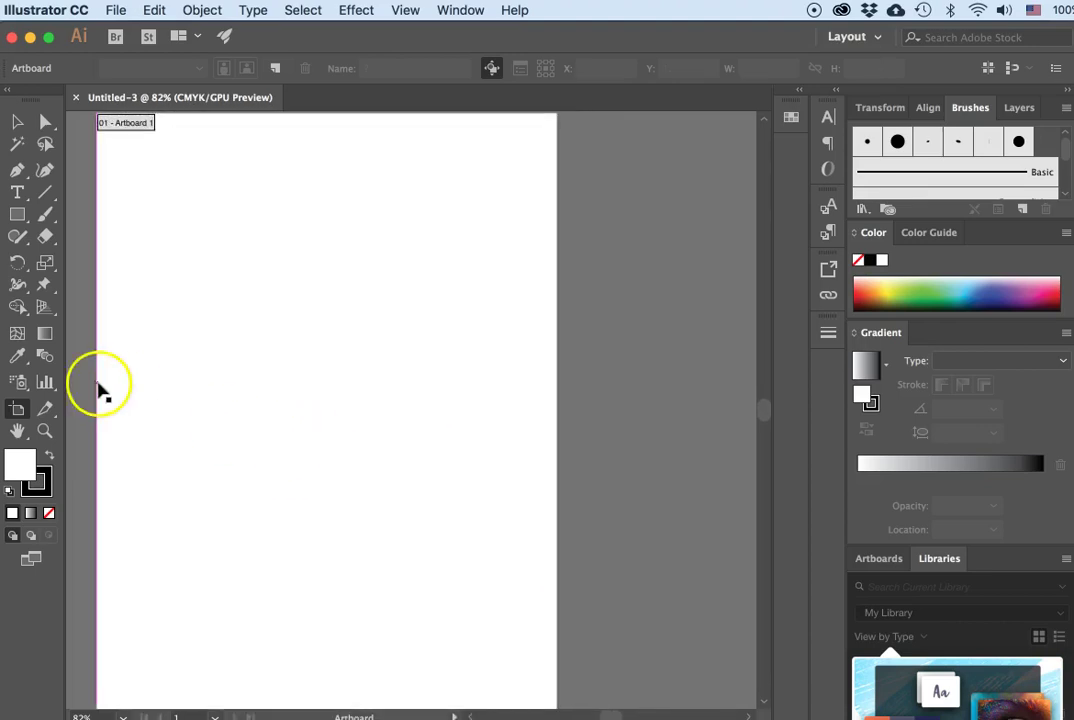
{"action": "left_click", "coordinate": [16, 409]}
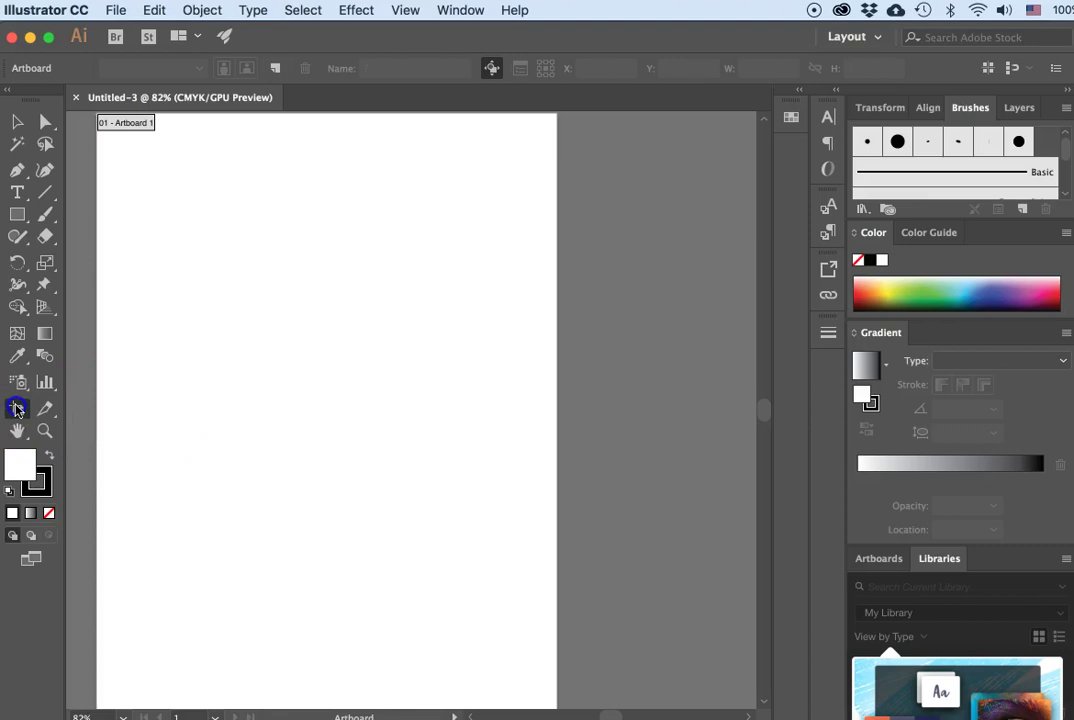
{"action": "left_click", "coordinate": [240, 197]}
{"action": "left_click", "coordinate": [424, 68]}
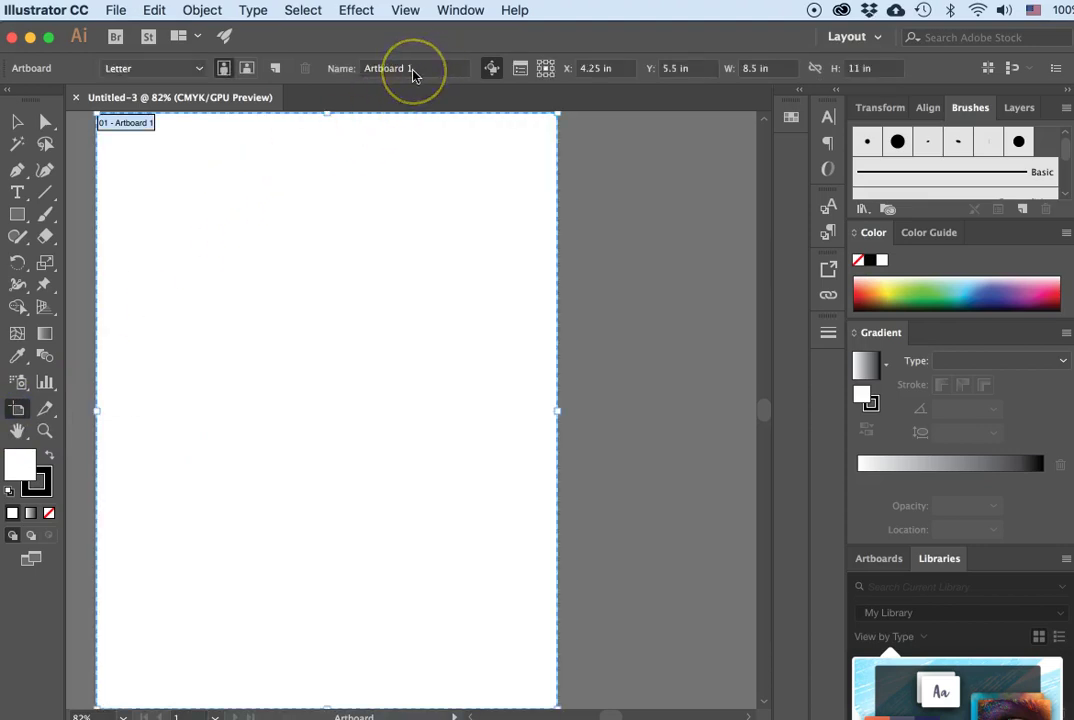
{"action": "left_click", "coordinate": [417, 70]}
{"action": "key", "text": "BackSpace"}
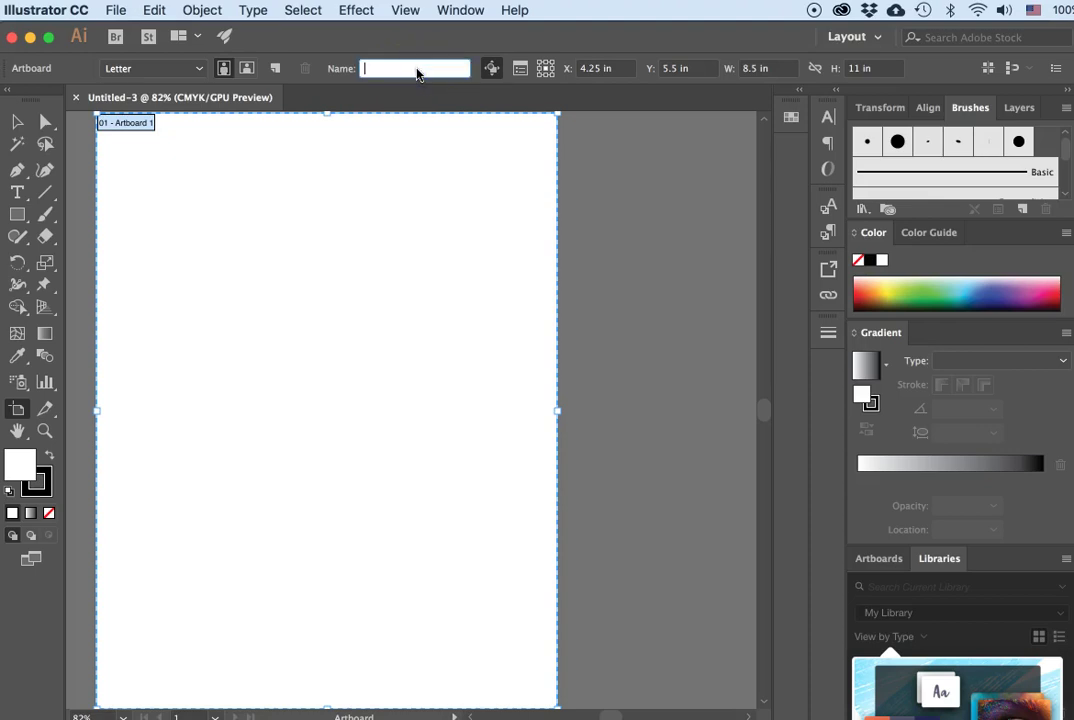
{"action": "type", "text": "letterhead"}
{"action": "key", "text": "Return"}
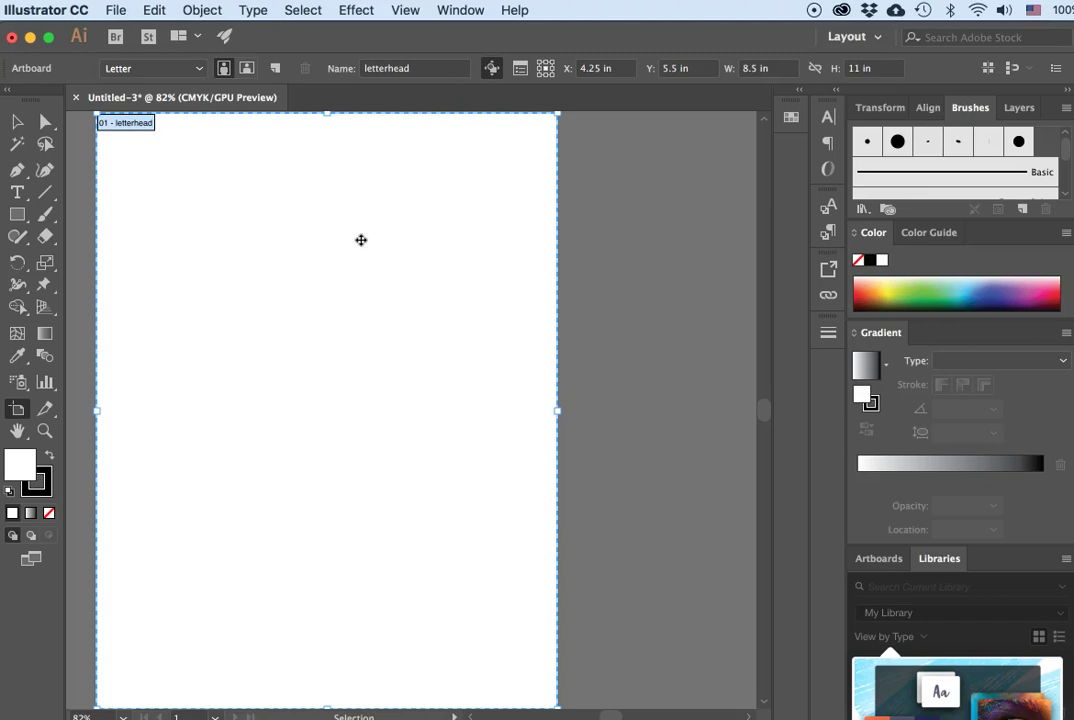
{"action": "key", "text": "super+minus"}
{"action": "key", "text": "super+minus"}
{"action": "key", "text": "super+minus"}
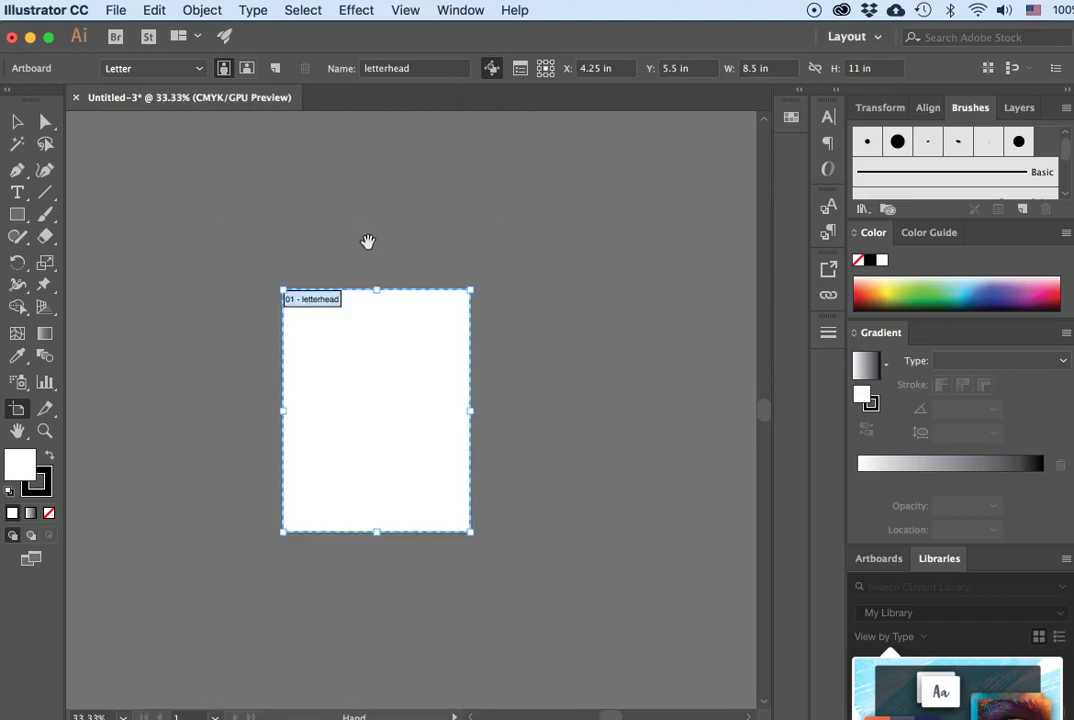
Step: Draw a second artboard right of letterhead and name it 'business card front'
{"action": "left_click_drag", "start_coordinate": [400, 369], "coordinate": [253, 251]}
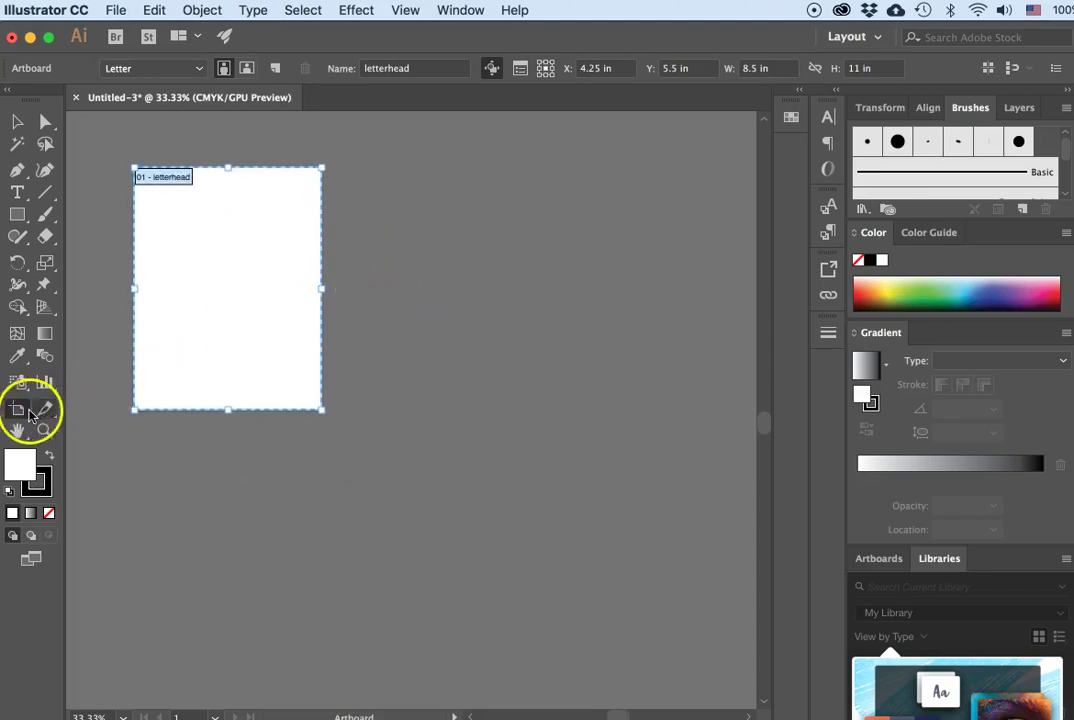
{"action": "left_click_drag", "start_coordinate": [392, 176], "coordinate": [566, 259]}
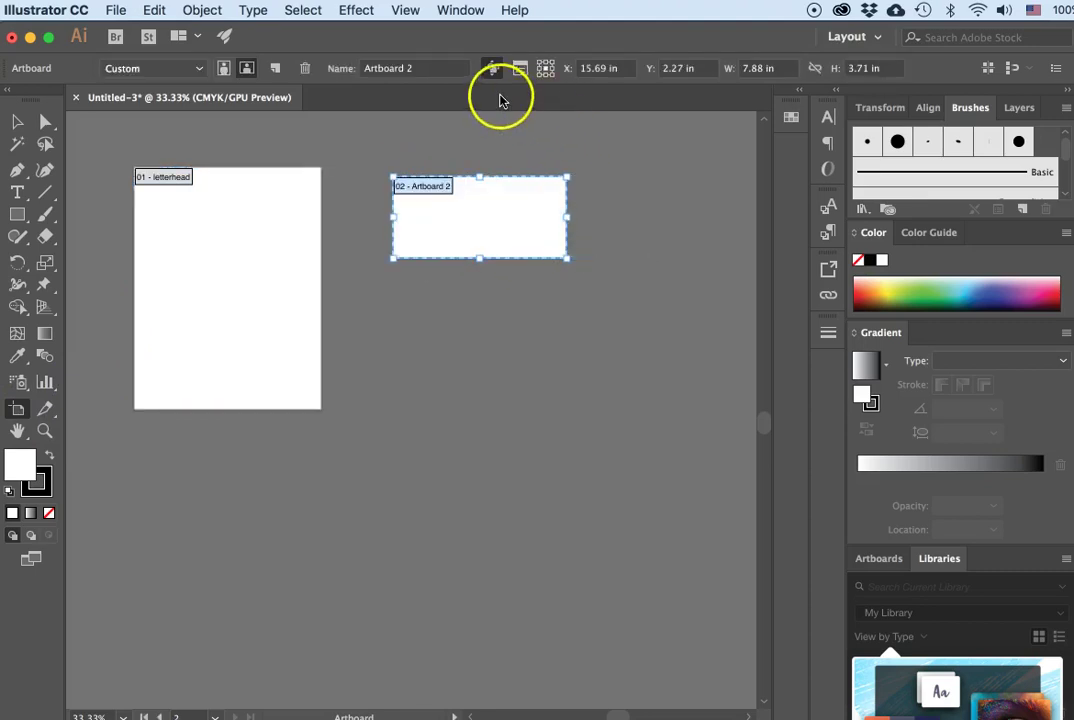
{"action": "left_click", "coordinate": [422, 66]}
{"action": "key", "text": "BackSpace"}
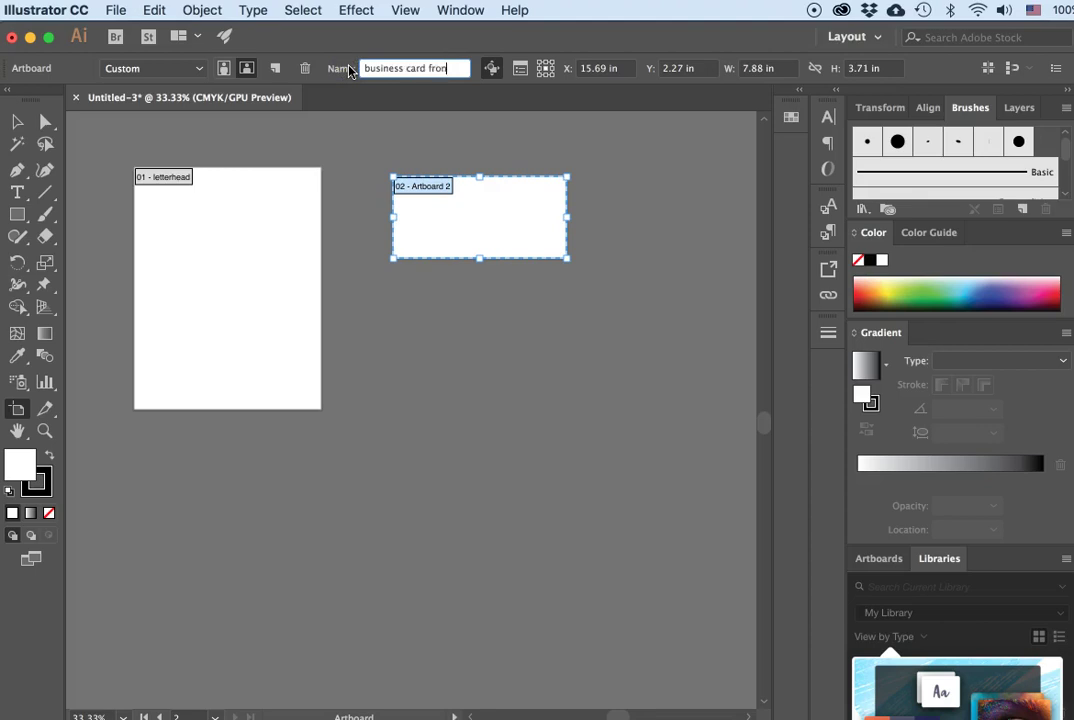
{"action": "key", "text": "Return"}
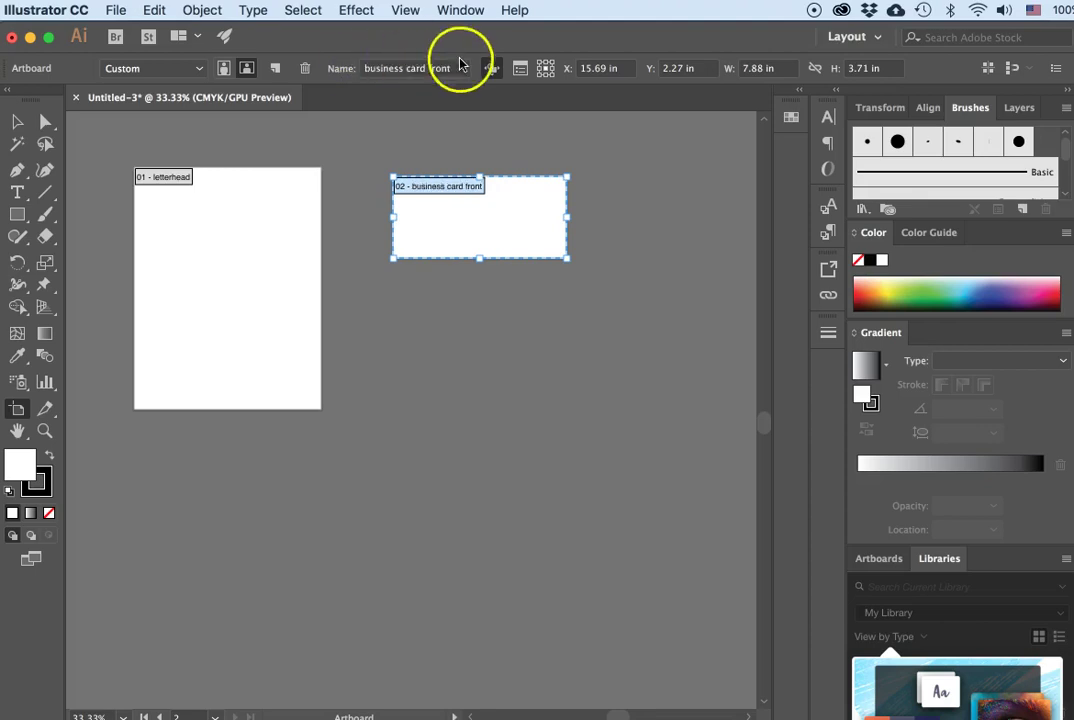
Step: Size the business card front artboard to 3.5 × 2 in and move it beside letterhead
{"action": "left_click", "coordinate": [684, 67]}
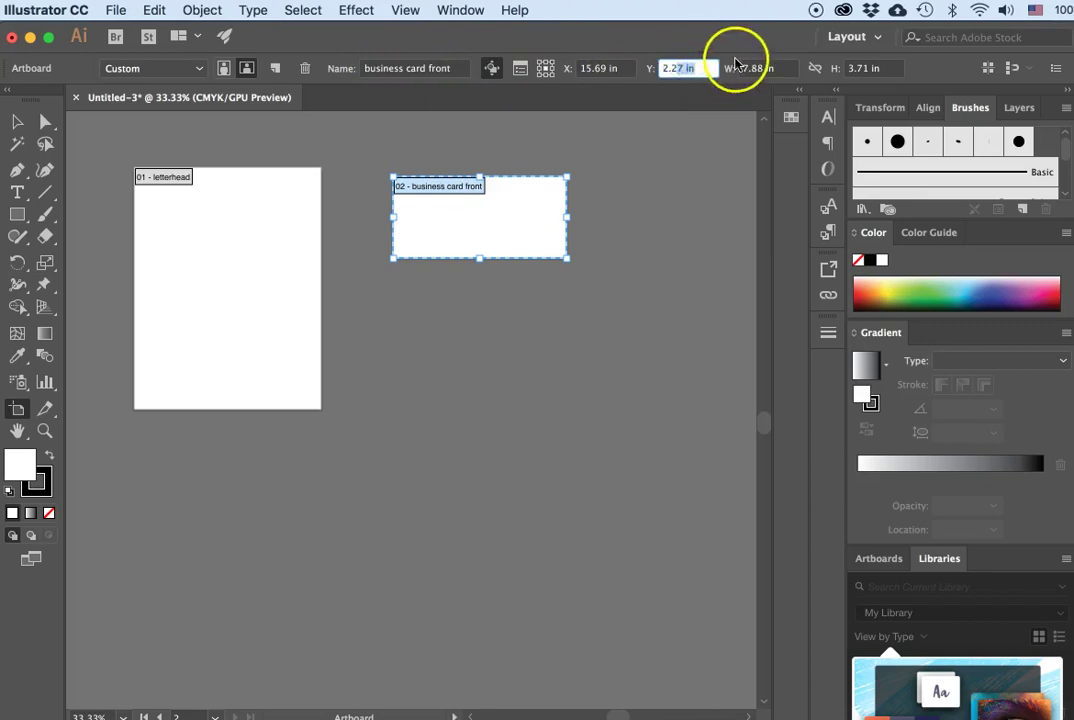
{"action": "key", "text": "Return"}
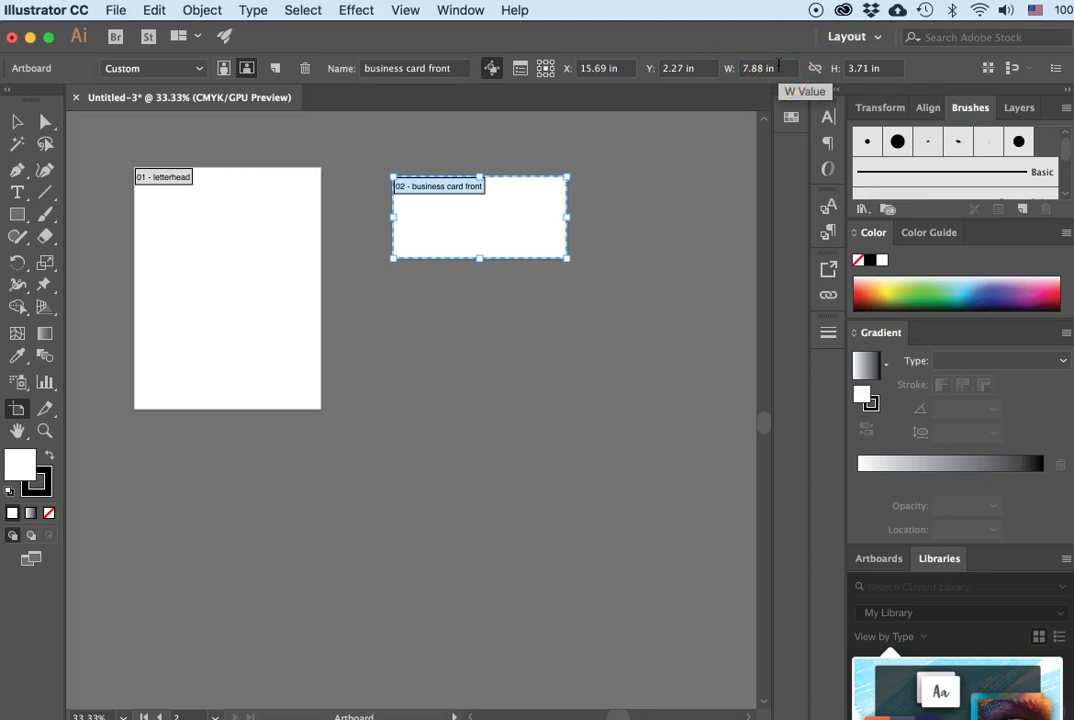
{"action": "left_click", "coordinate": [738, 66]}
{"action": "type", "text": "3"}
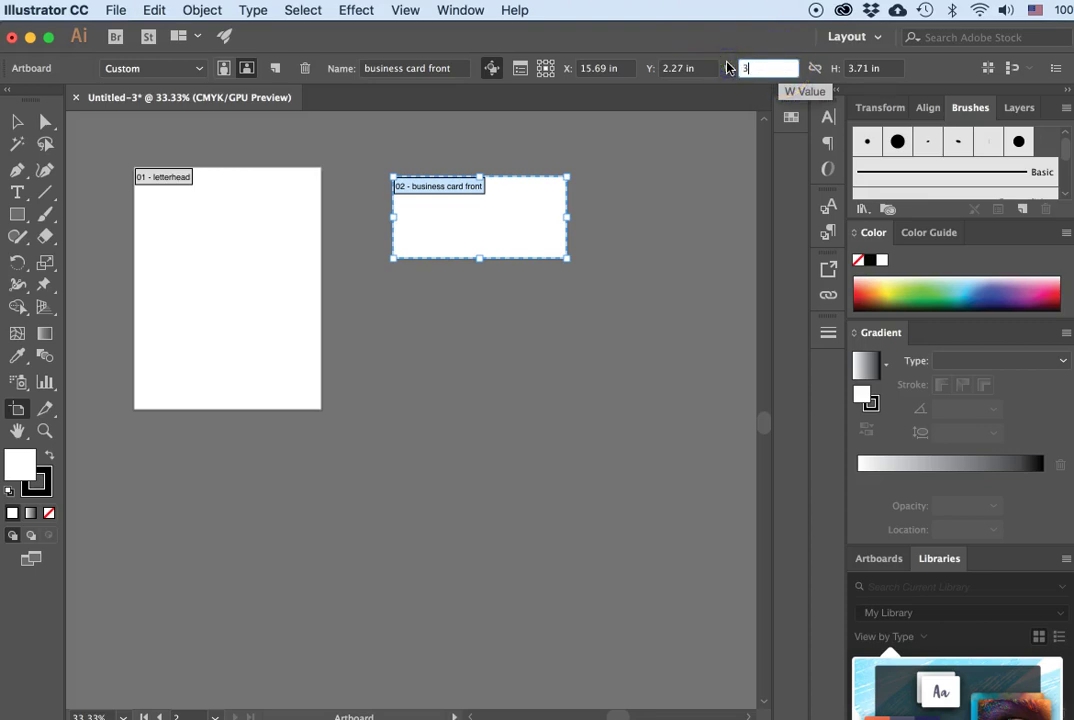
{"action": "type", "text": ".5"}
{"action": "key", "text": "Return"}
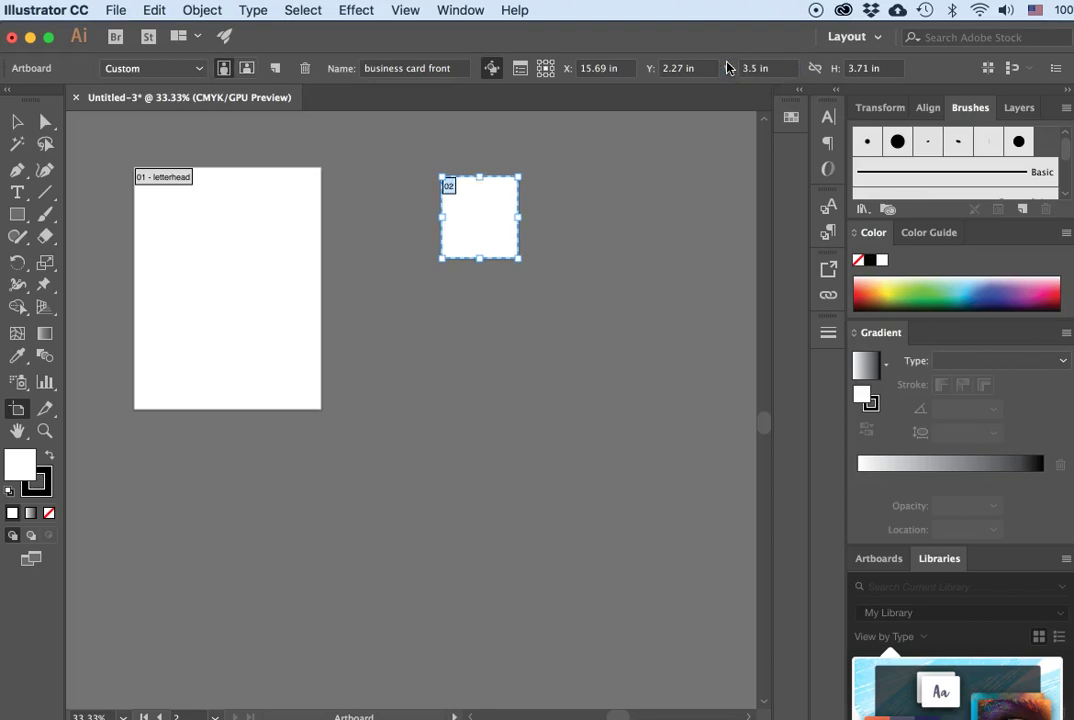
{"action": "left_click", "coordinate": [878, 68]}
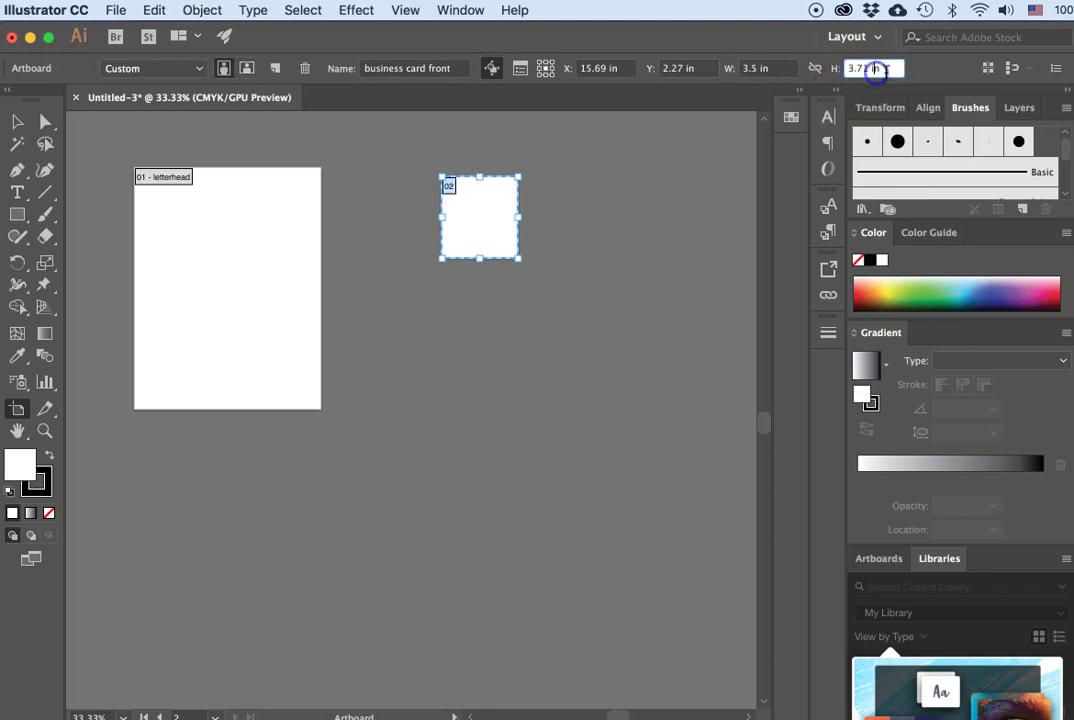
{"action": "left_click_drag", "start_coordinate": [884, 68], "coordinate": [828, 67]}
{"action": "type", "text": "3"}
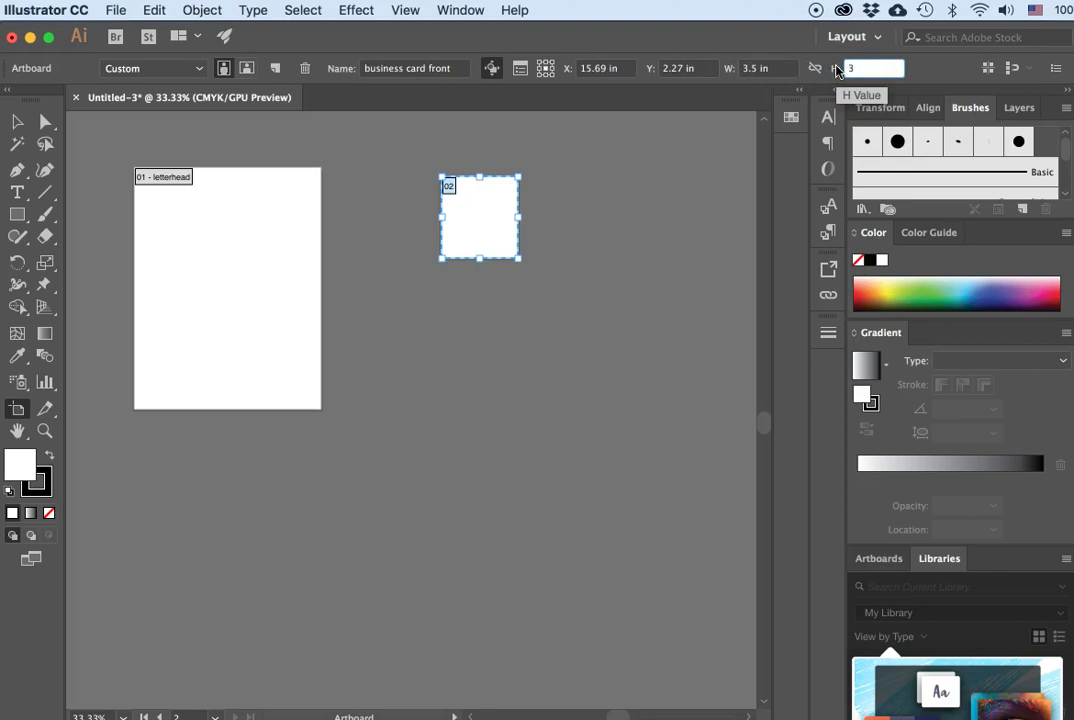
{"action": "key", "text": "Return"}
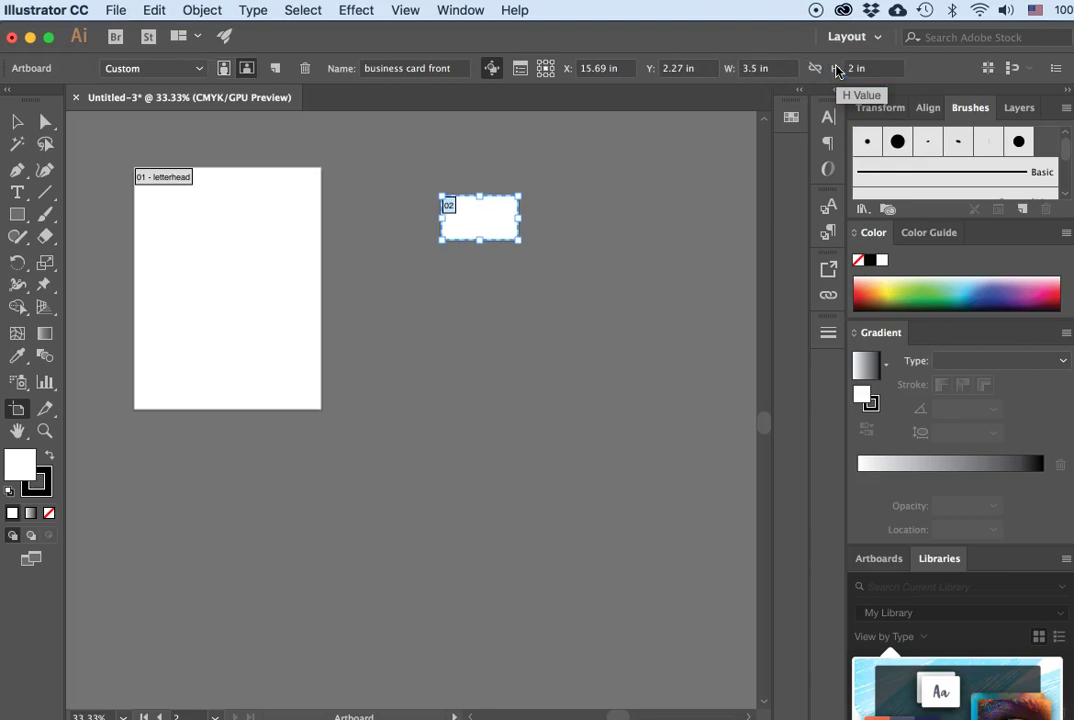
{"action": "left_click_drag", "start_coordinate": [482, 218], "coordinate": [433, 190]}
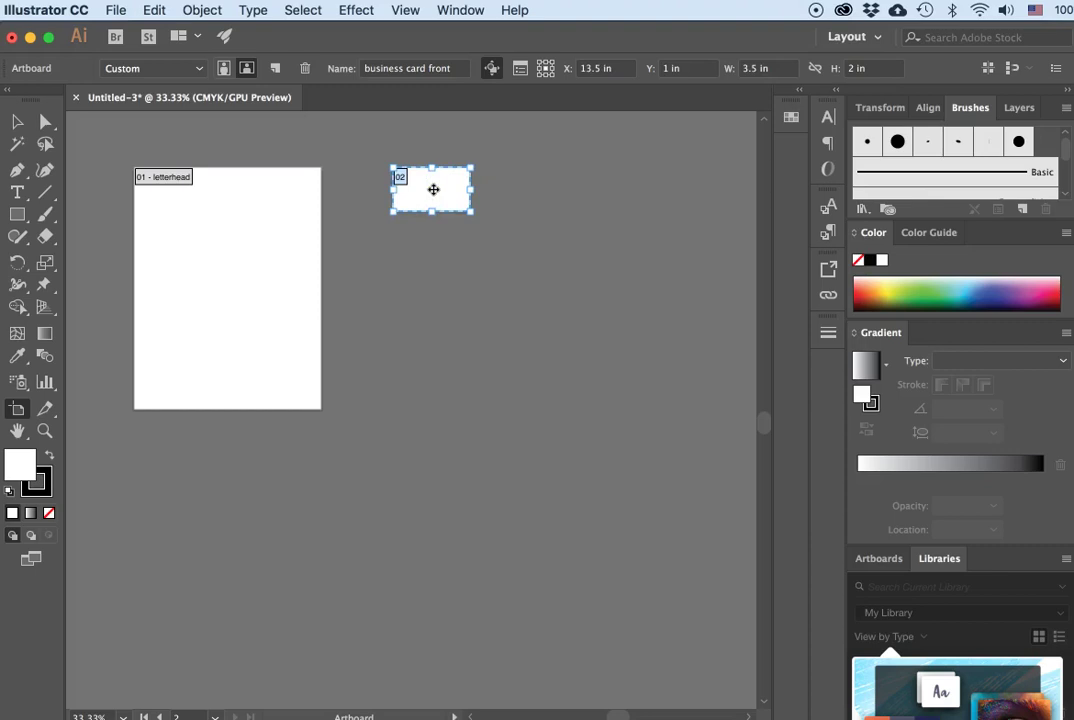
Step: Duplicate the business card artboard below itself and rename the copy 'business card back'
{"action": "left_click_drag", "start_coordinate": [433, 189], "coordinate": [433, 266]}
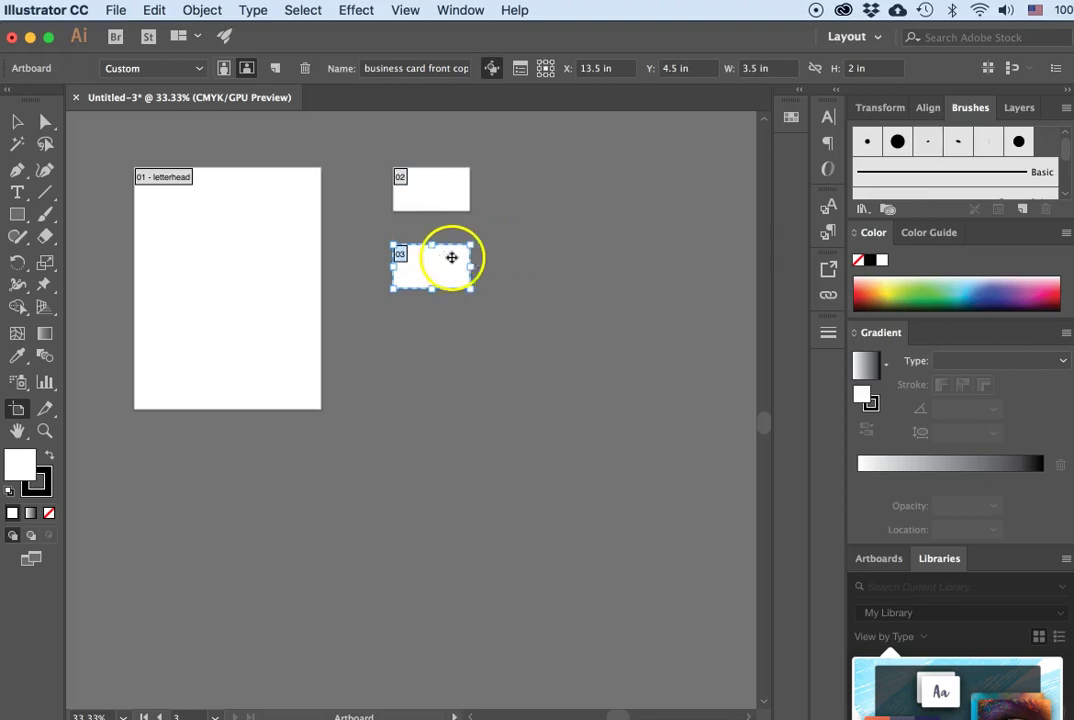
{"action": "left_click", "coordinate": [425, 267]}
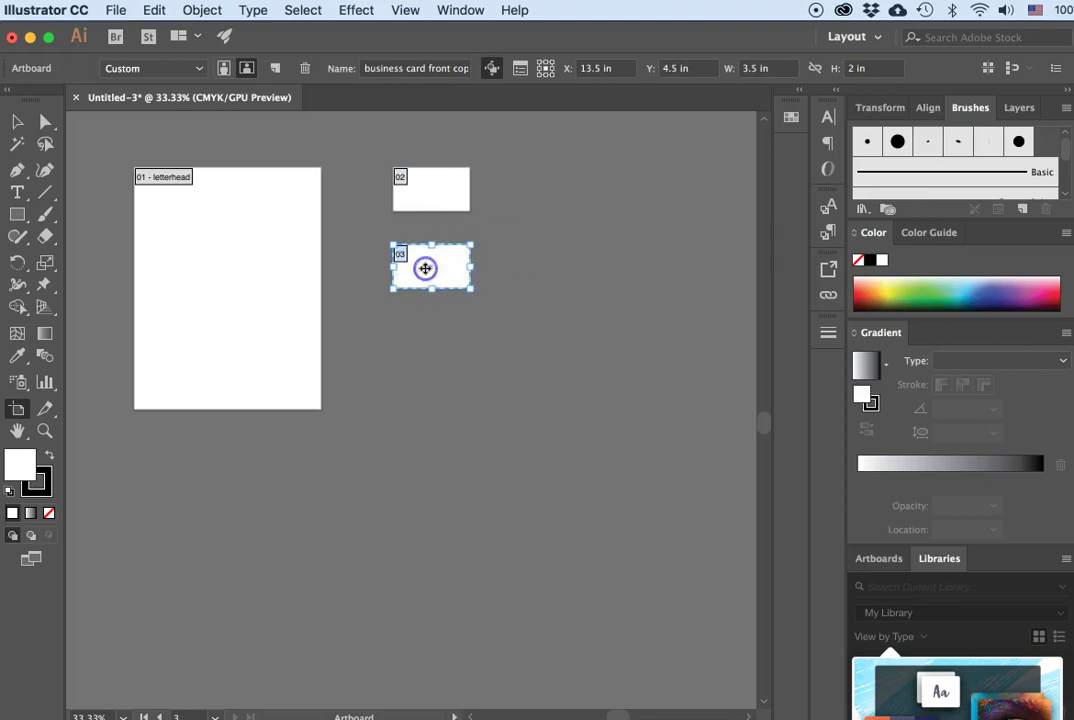
{"action": "left_click", "coordinate": [419, 67]}
{"action": "left_click", "coordinate": [445, 67]}
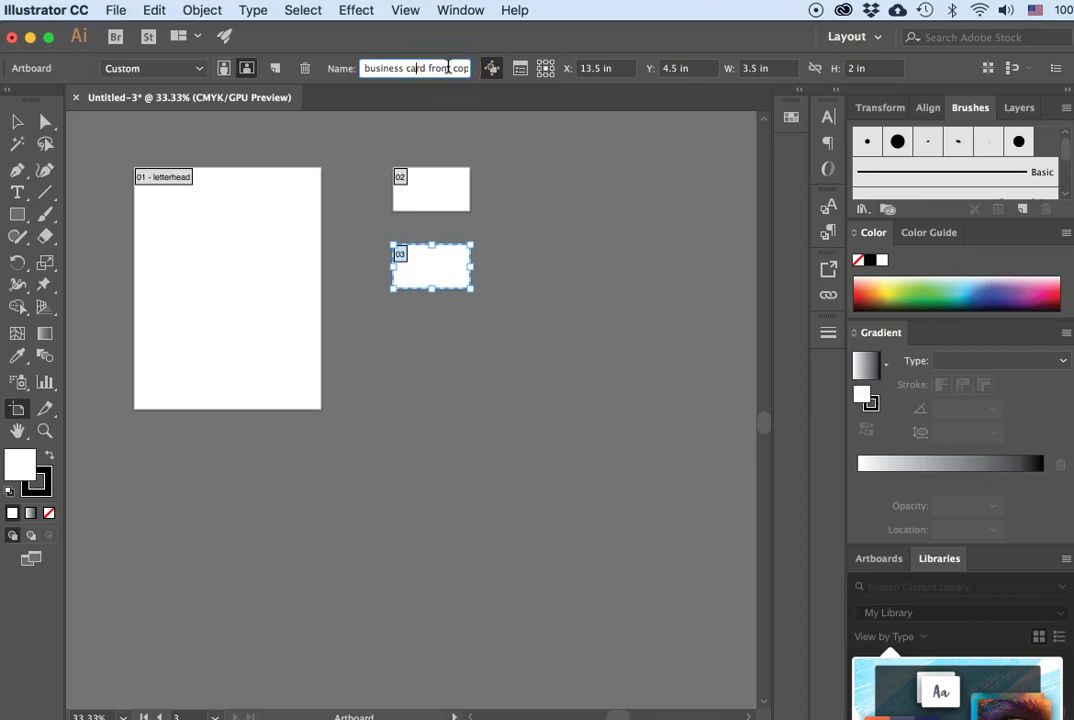
{"action": "left_click", "coordinate": [427, 67]}
{"action": "left_click", "coordinate": [430, 67]}
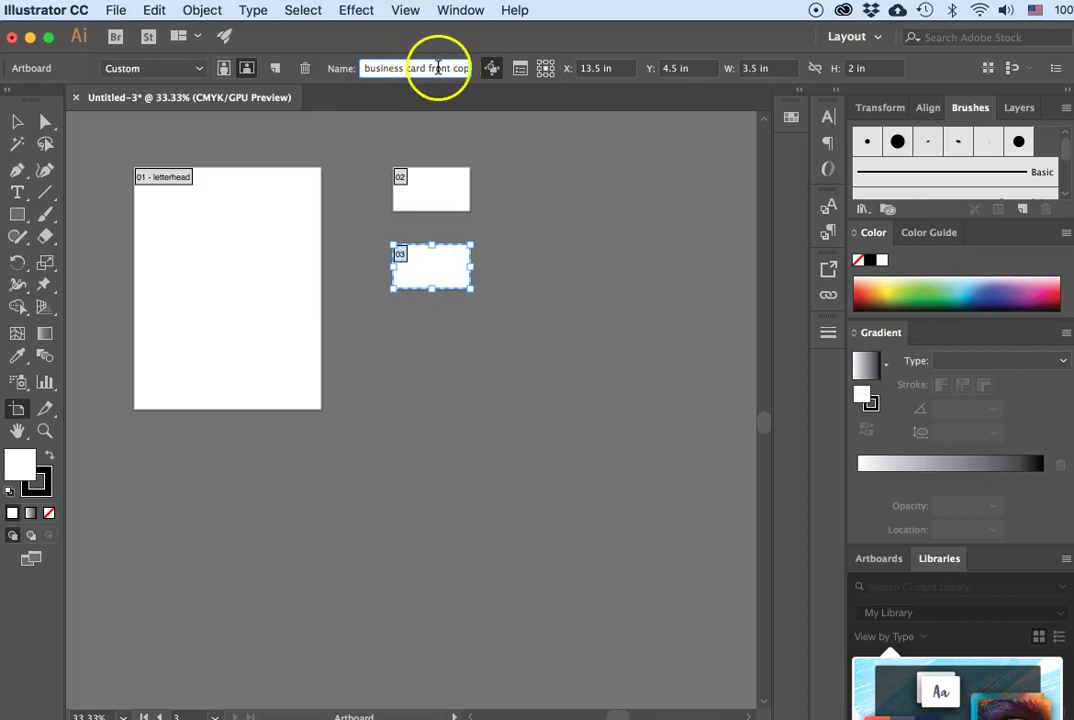
{"action": "left_click_drag", "start_coordinate": [430, 67], "coordinate": [484, 67]}
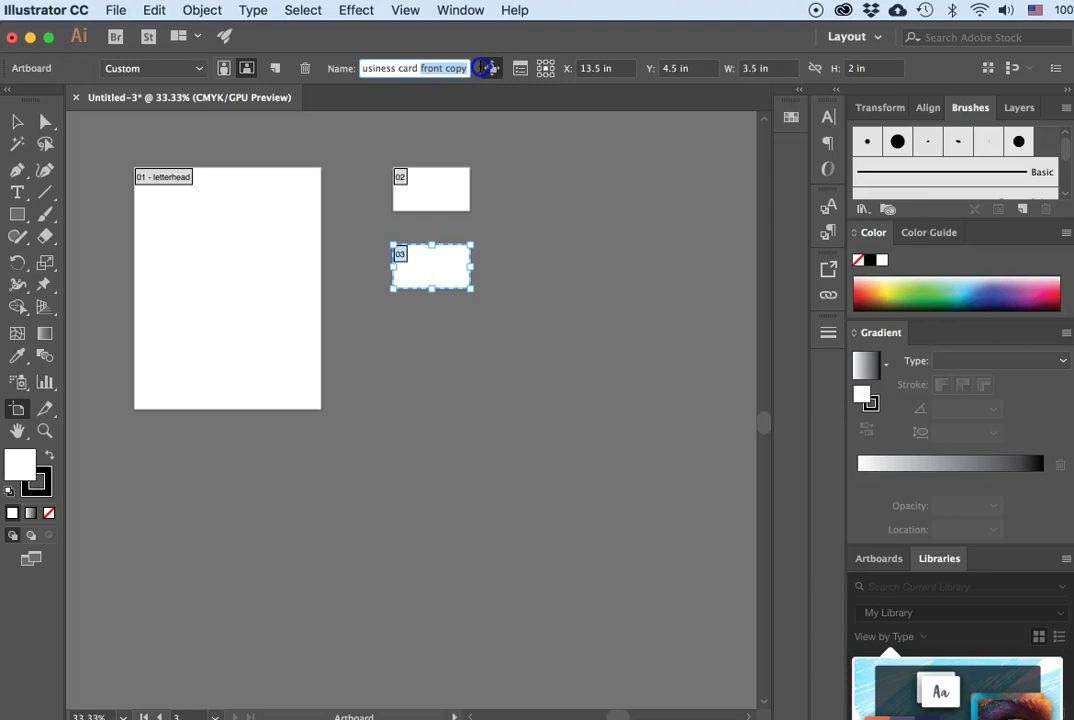
{"action": "type", "text": "b"}
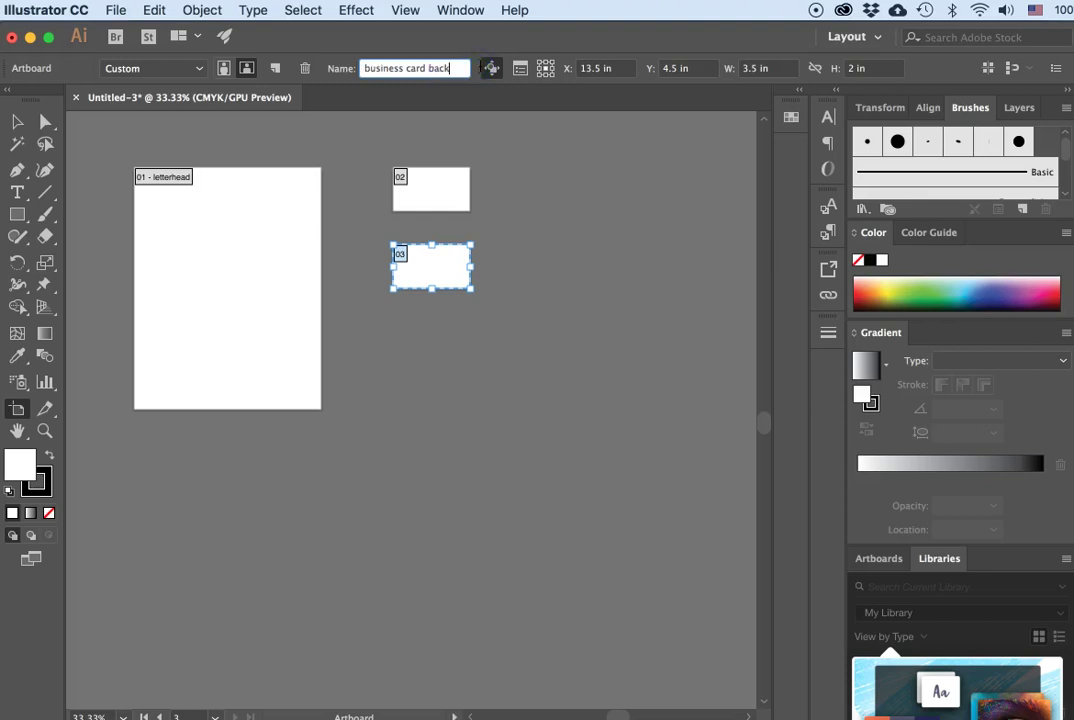
{"action": "type", "text": "ack"}
{"action": "key", "text": "Return"}
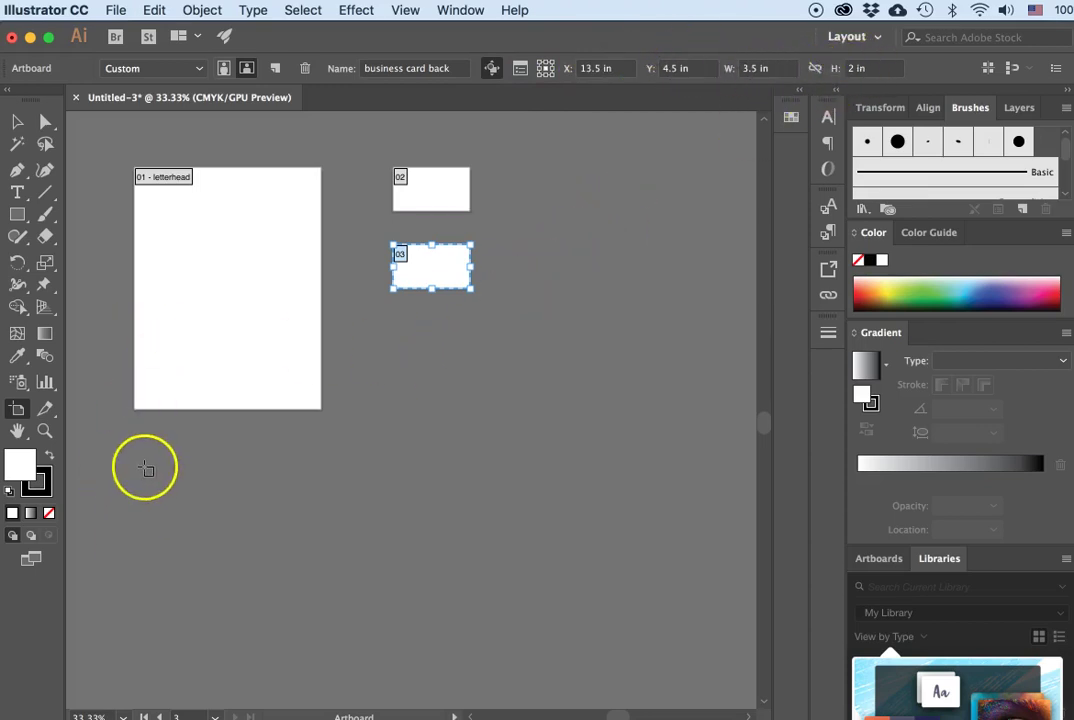
Step: Draw a wide new artboard below letterhead and name it 'envelope'
{"action": "left_click_drag", "start_coordinate": [134, 438], "coordinate": [498, 569]}
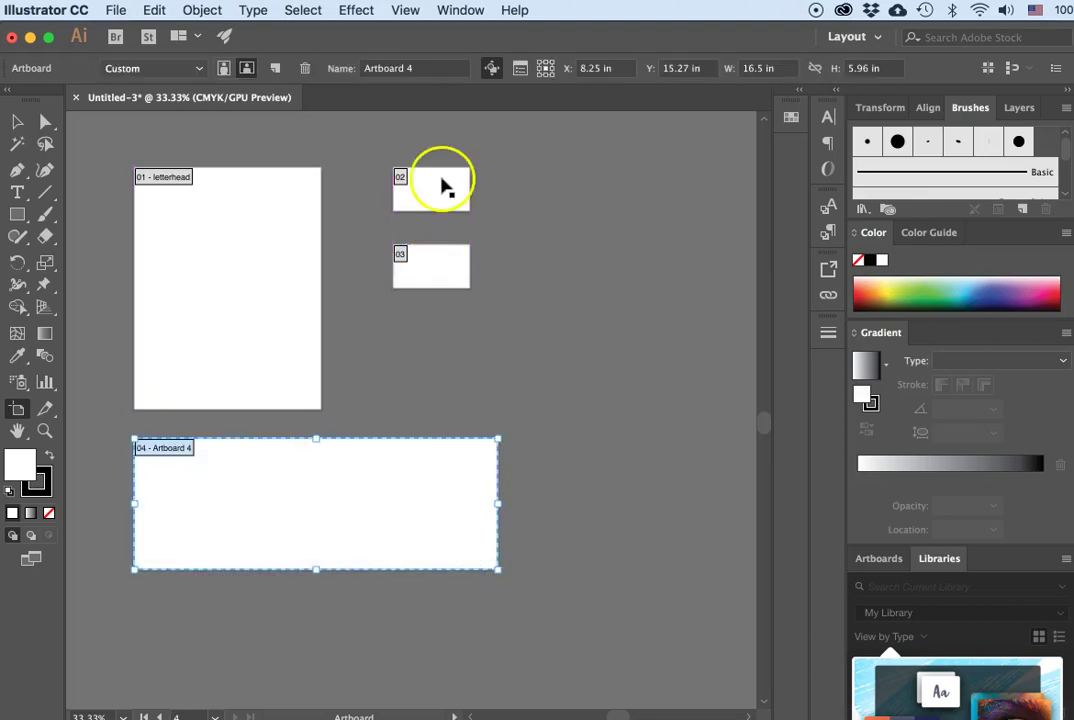
{"action": "left_click", "coordinate": [413, 68]}
{"action": "key", "text": "BackSpace"}
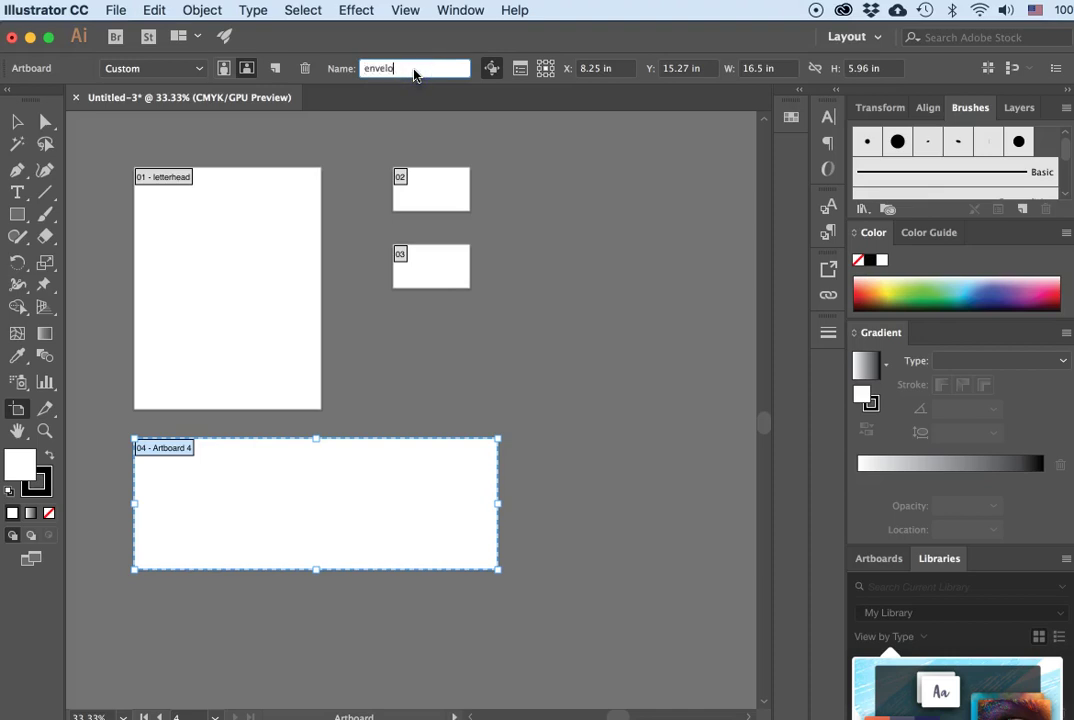
{"action": "key", "text": "Return"}
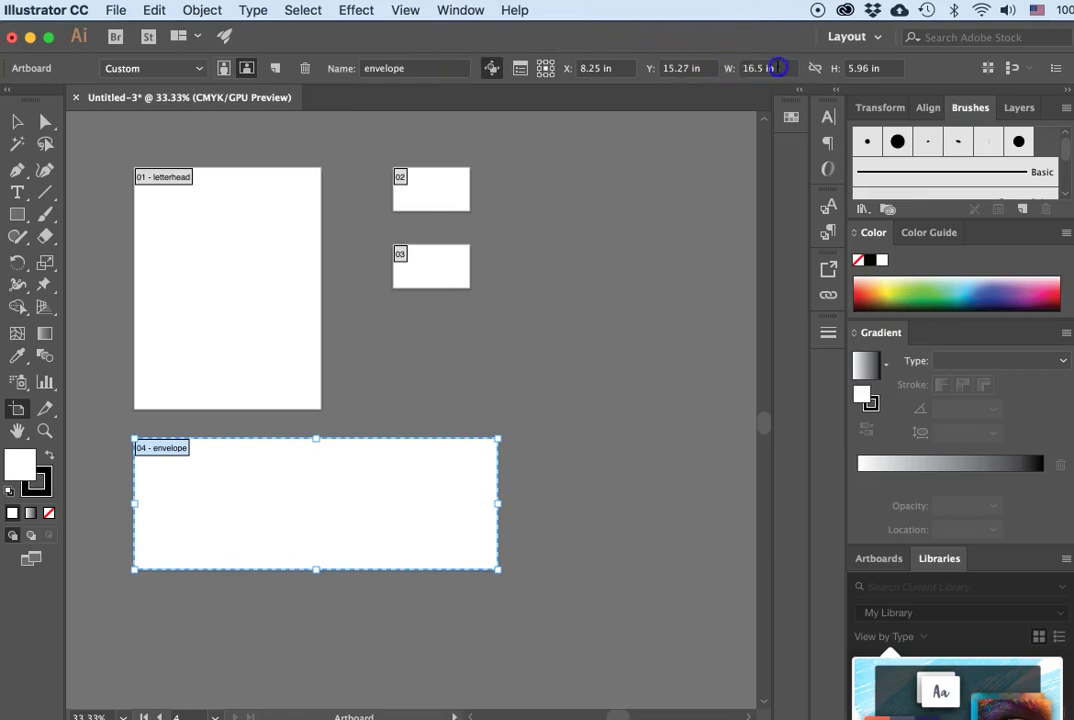
Step: Size the envelope artboard to 9.5 × 4.13 in and place it below the business cards
{"action": "left_click", "coordinate": [737, 68]}
{"action": "type", "text": "9.5"}
{"action": "key", "text": "Return"}
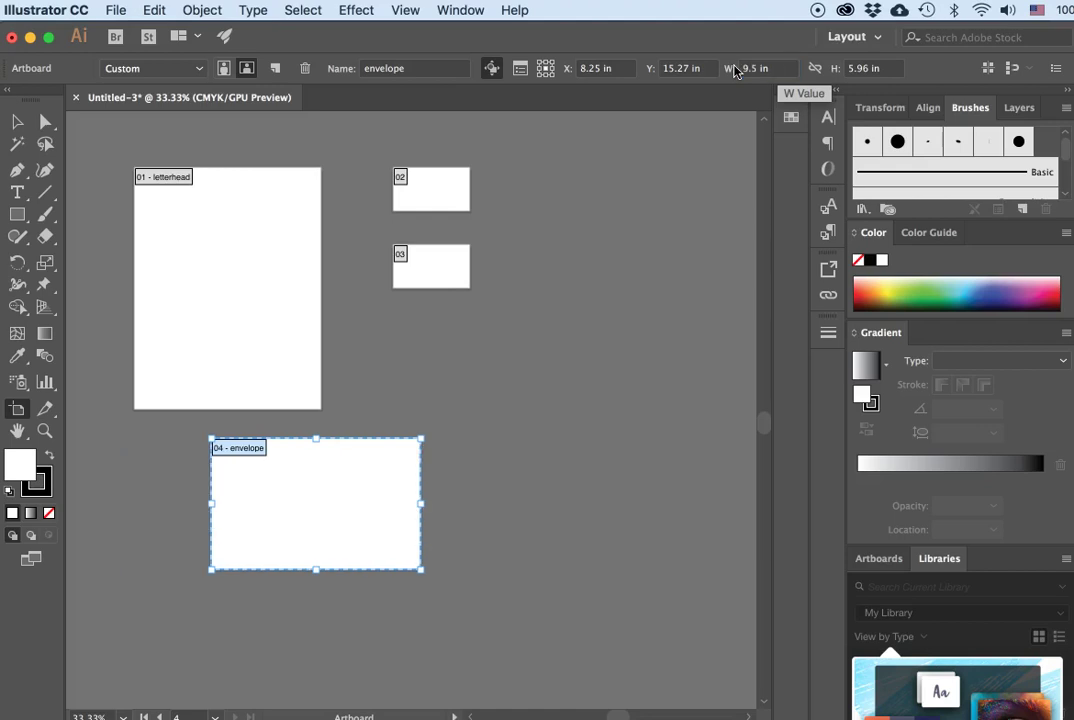
{"action": "left_click", "coordinate": [880, 68]}
{"action": "left_click", "coordinate": [880, 68]}
{"action": "type", "text": "4.125"}
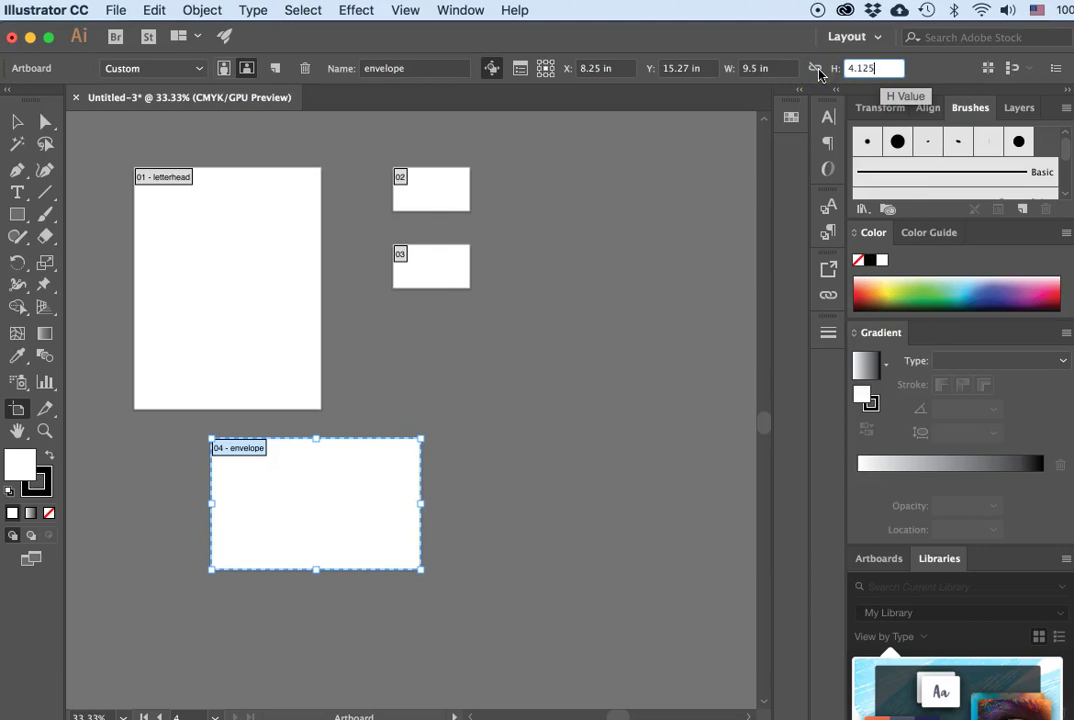
{"action": "key", "text": "Return"}
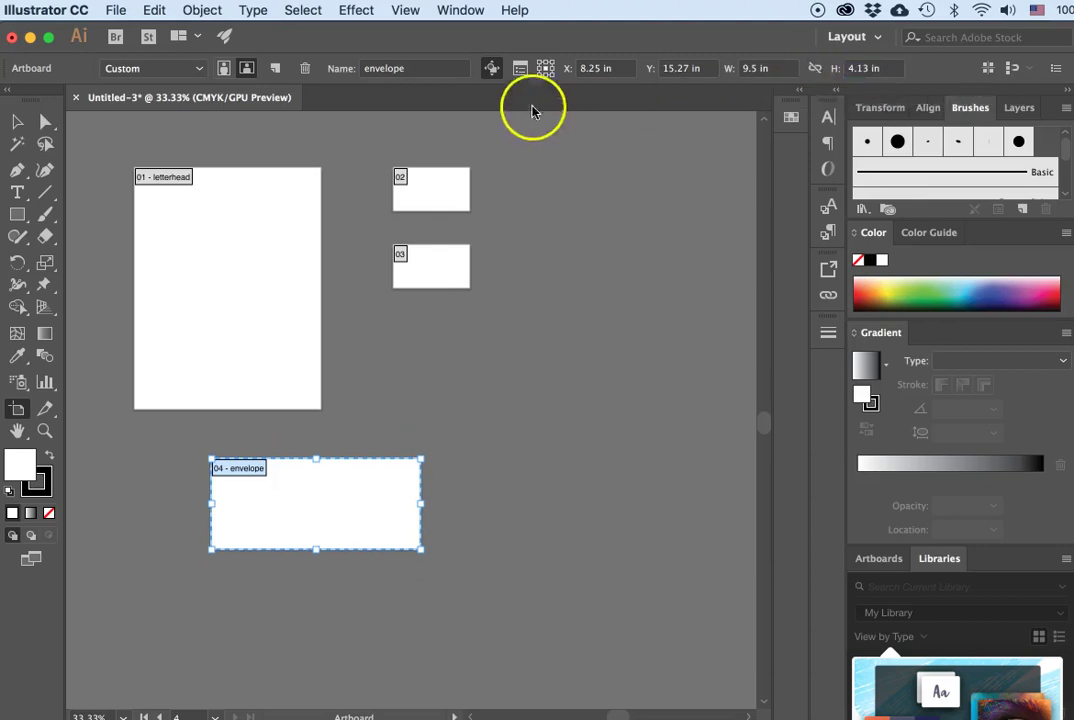
{"action": "left_click_drag", "start_coordinate": [284, 479], "coordinate": [196, 369]}
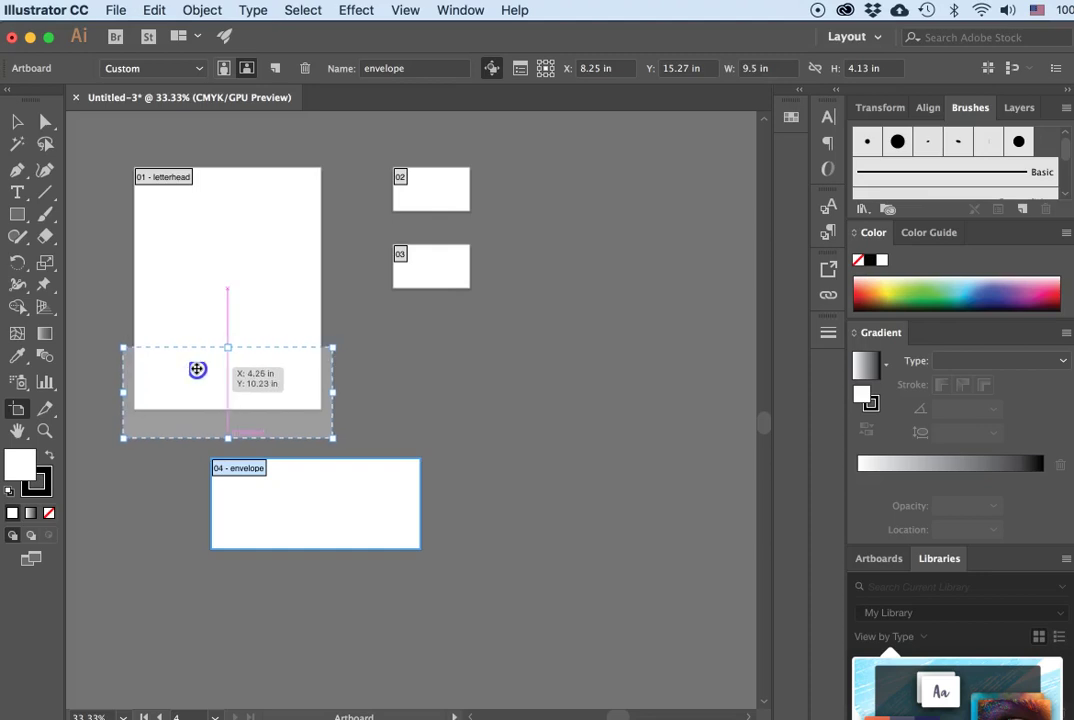
{"action": "left_click_drag", "start_coordinate": [197, 369], "coordinate": [465, 346]}
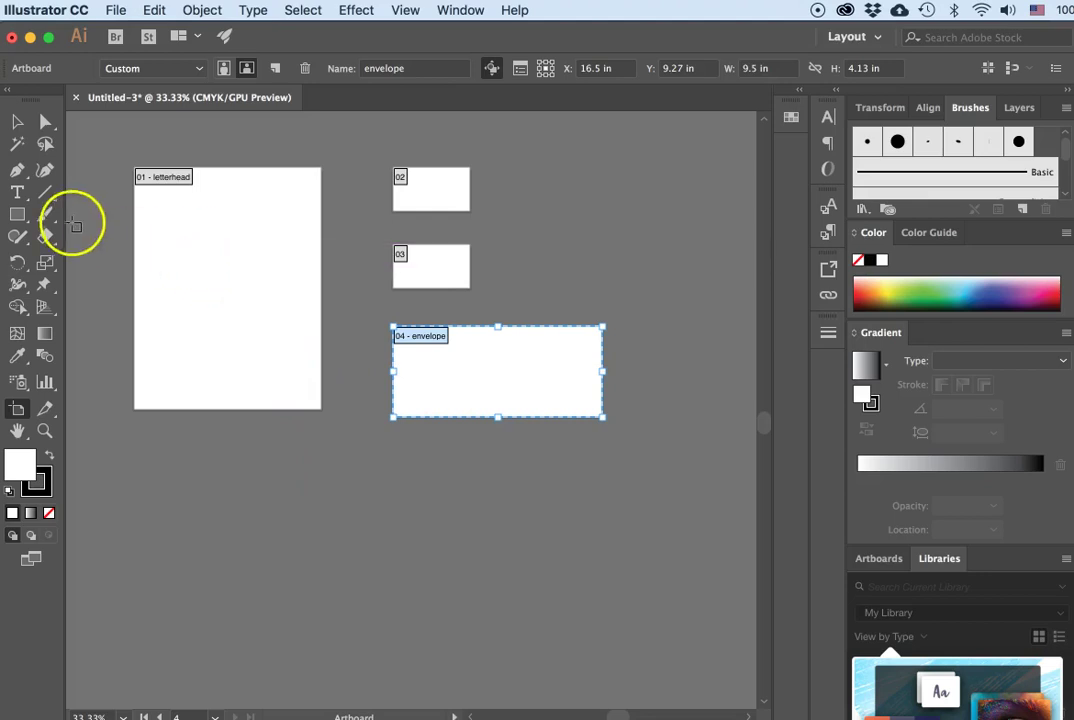
Step: Draw an orange bar across the top of the letterhead
{"action": "left_click", "coordinate": [17, 214]}
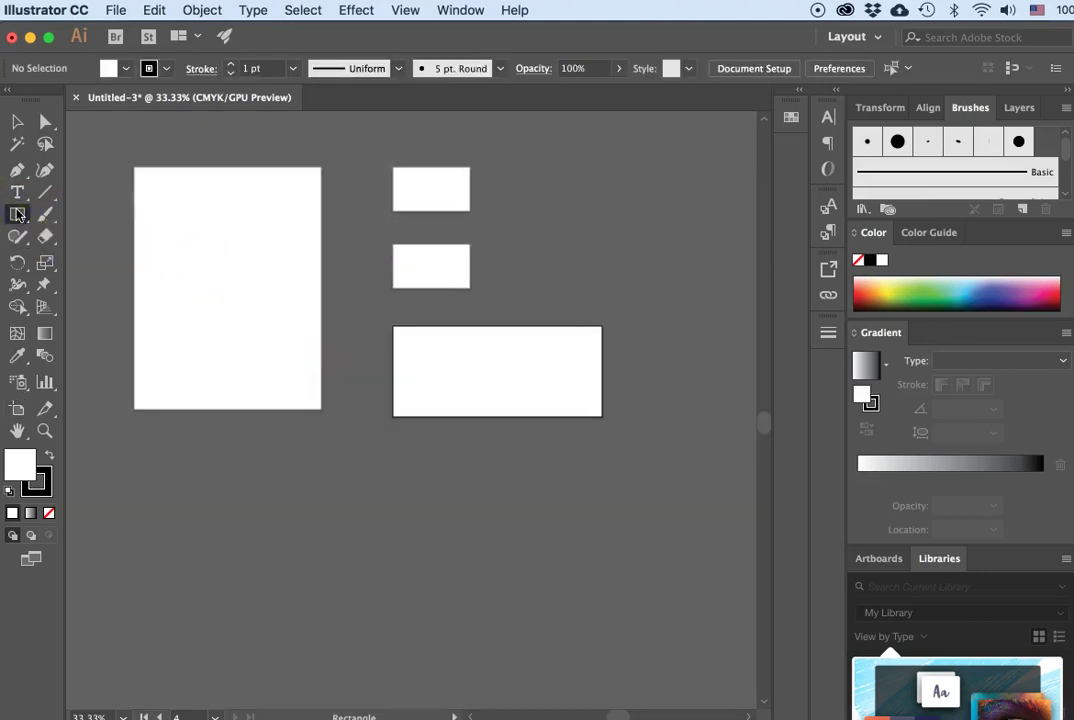
{"action": "left_click", "coordinate": [54, 209]}
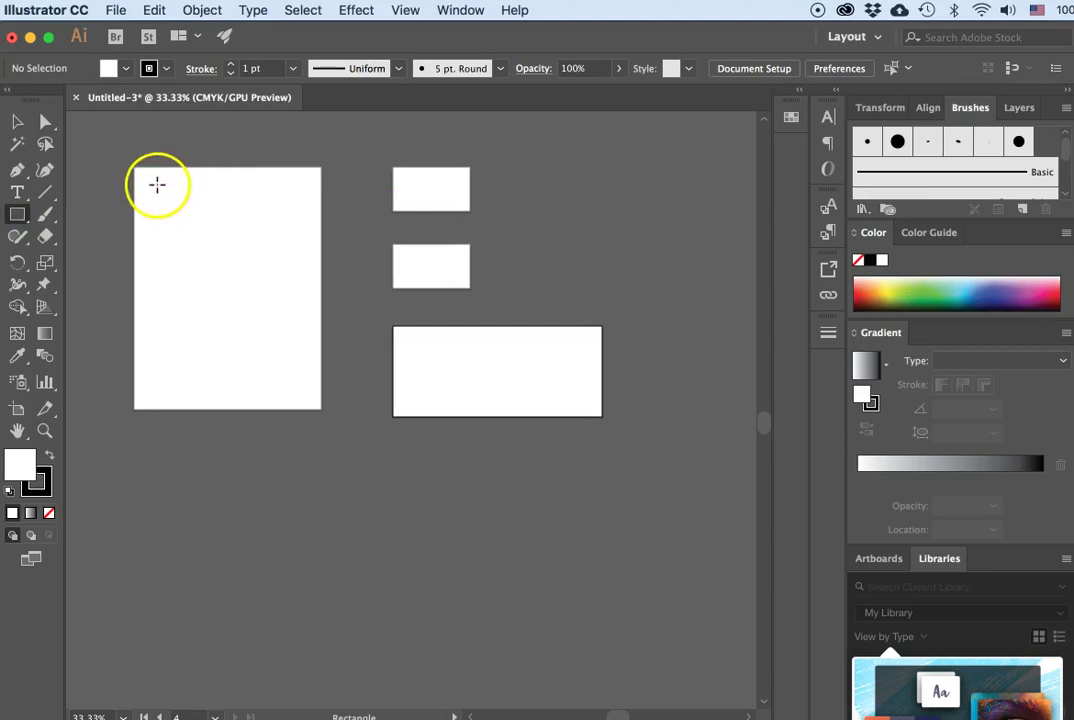
{"action": "left_click_drag", "start_coordinate": [152, 182], "coordinate": [293, 206]}
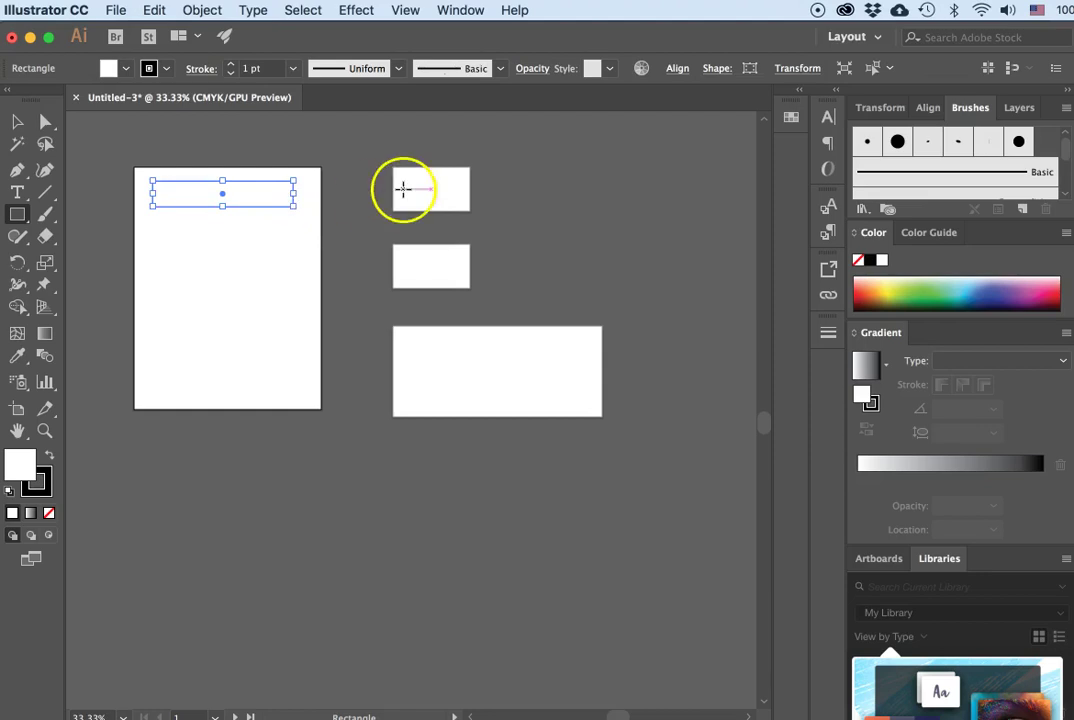
{"action": "left_click", "coordinate": [866, 289]}
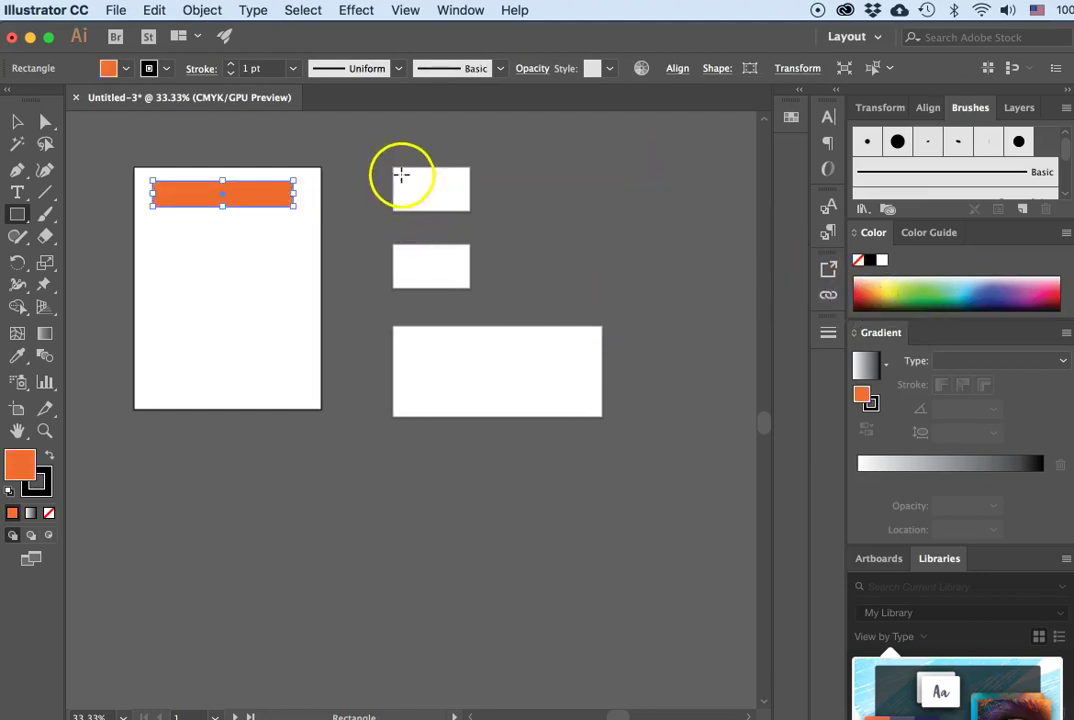
Step: Add rectangles to both business cards and the envelope, green on the second card, blue on the envelope
{"action": "left_click_drag", "start_coordinate": [404, 175], "coordinate": [452, 187]}
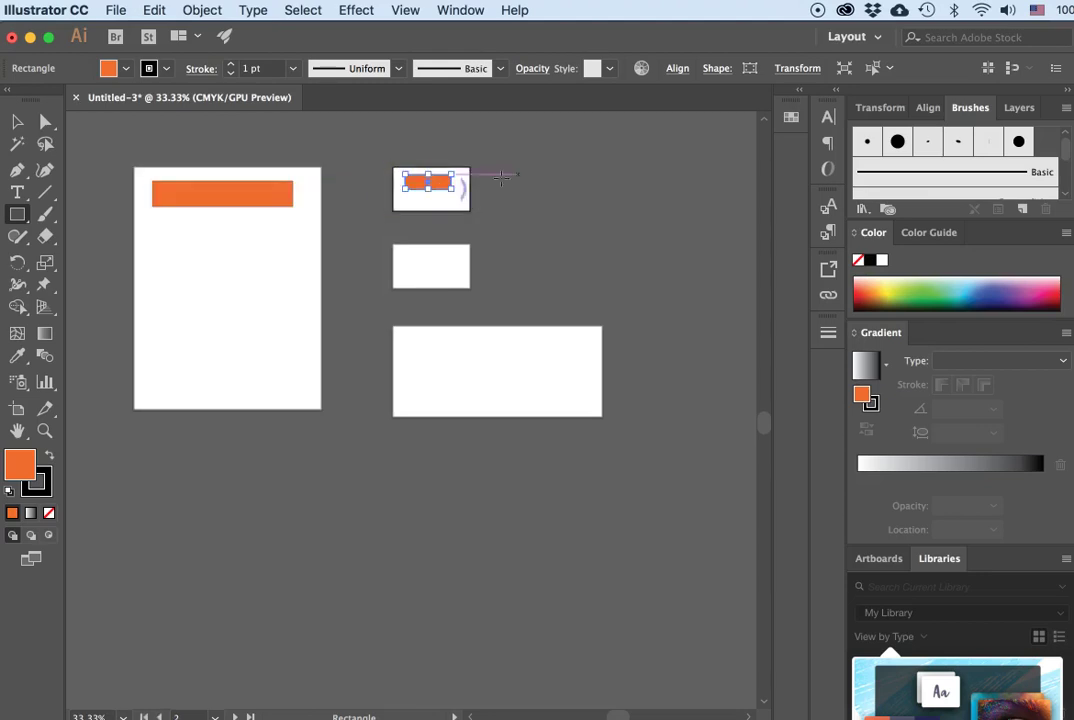
{"action": "left_click_drag", "start_coordinate": [404, 256], "coordinate": [452, 270]}
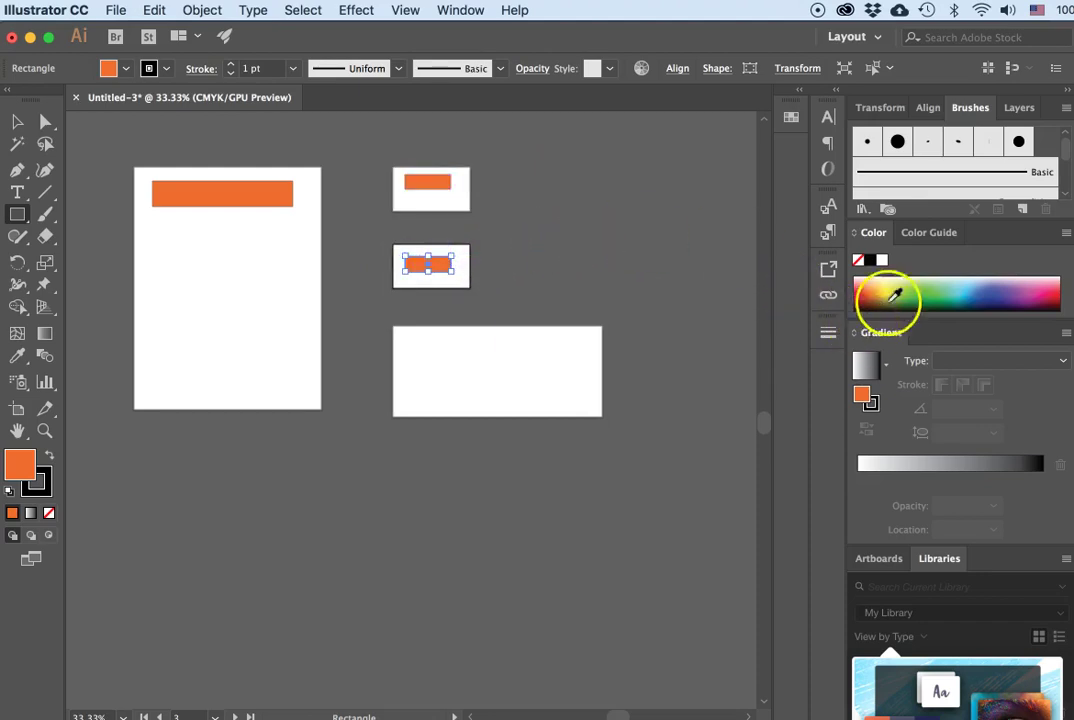
{"action": "left_click", "coordinate": [918, 290]}
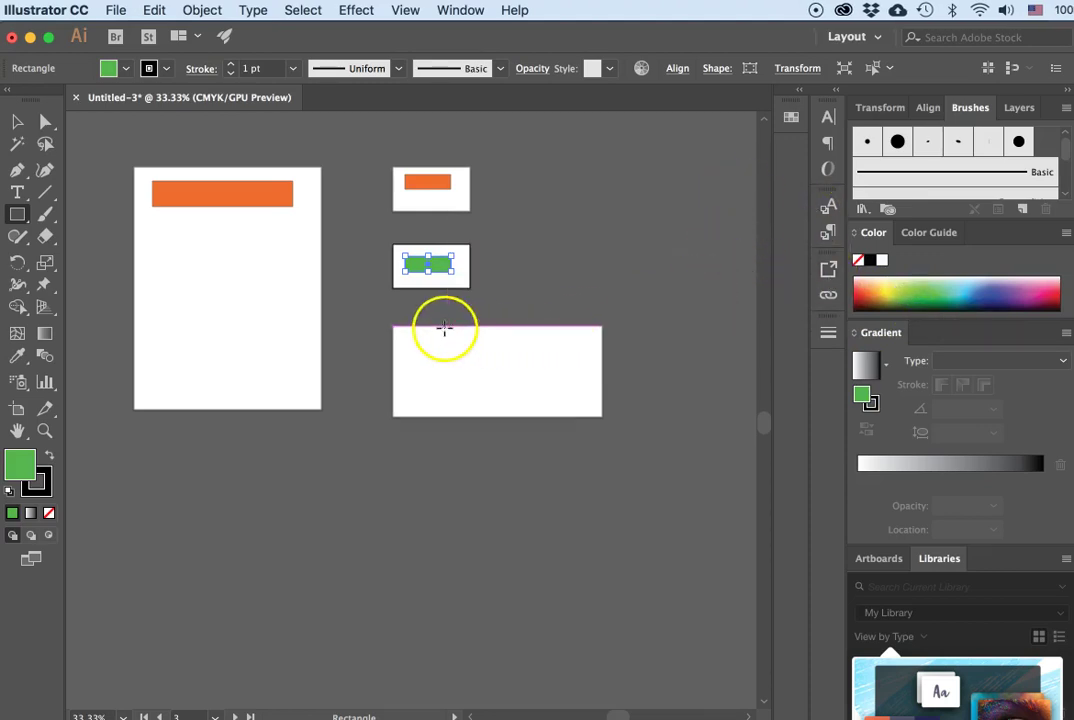
{"action": "mouse_move", "coordinate": [400, 334]}
{"action": "left_mouse_down"}
{"action": "mouse_move", "coordinate": [436, 343]}
{"action": "mouse_move", "coordinate": [450, 363]}
{"action": "left_mouse_up"}
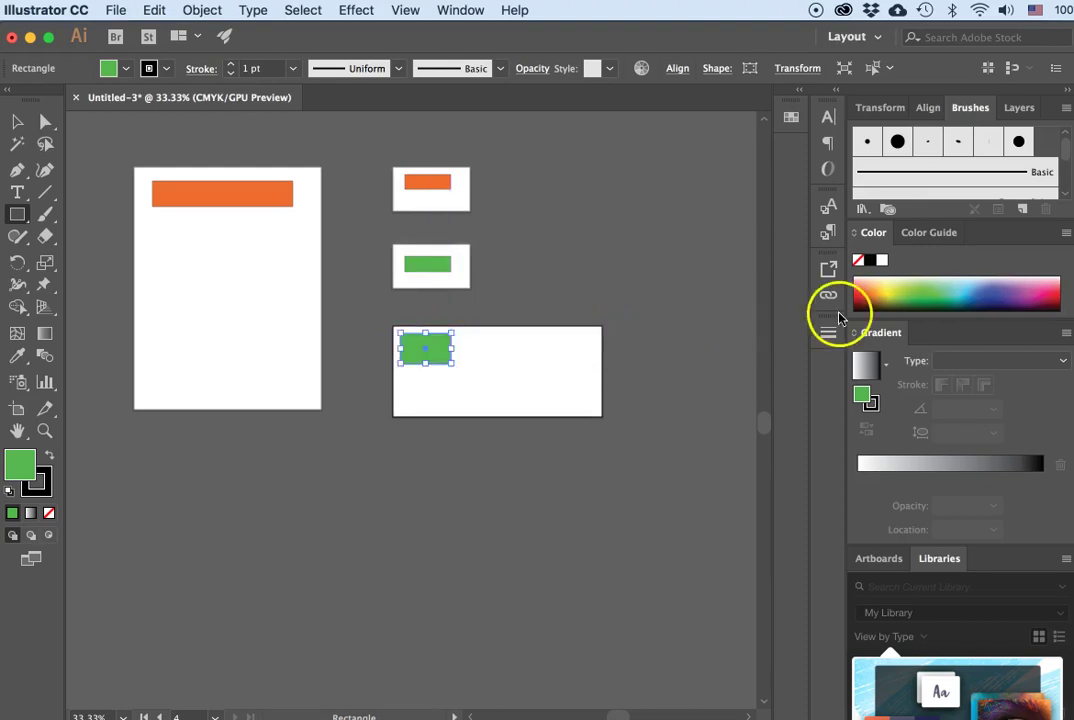
{"action": "left_click", "coordinate": [997, 287]}
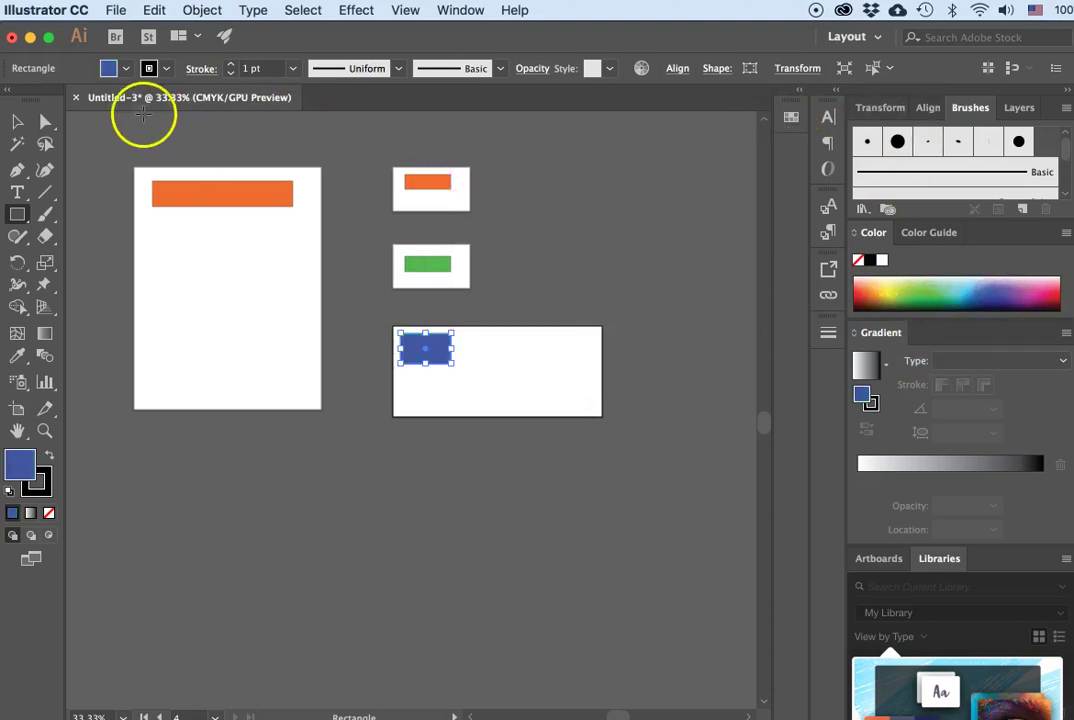
Step: Click through the artboards, then deselect the blue rectangle with the Selection tool
{"action": "left_click", "coordinate": [100, 98]}
{"action": "left_click", "coordinate": [238, 288]}
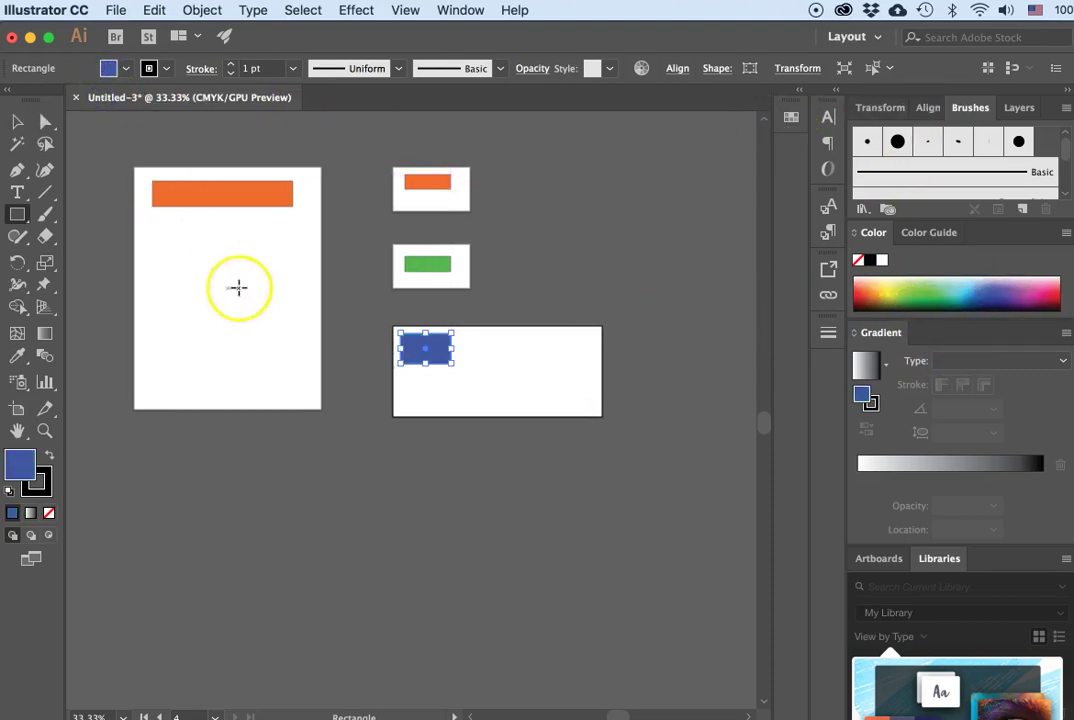
{"action": "left_click", "coordinate": [396, 192]}
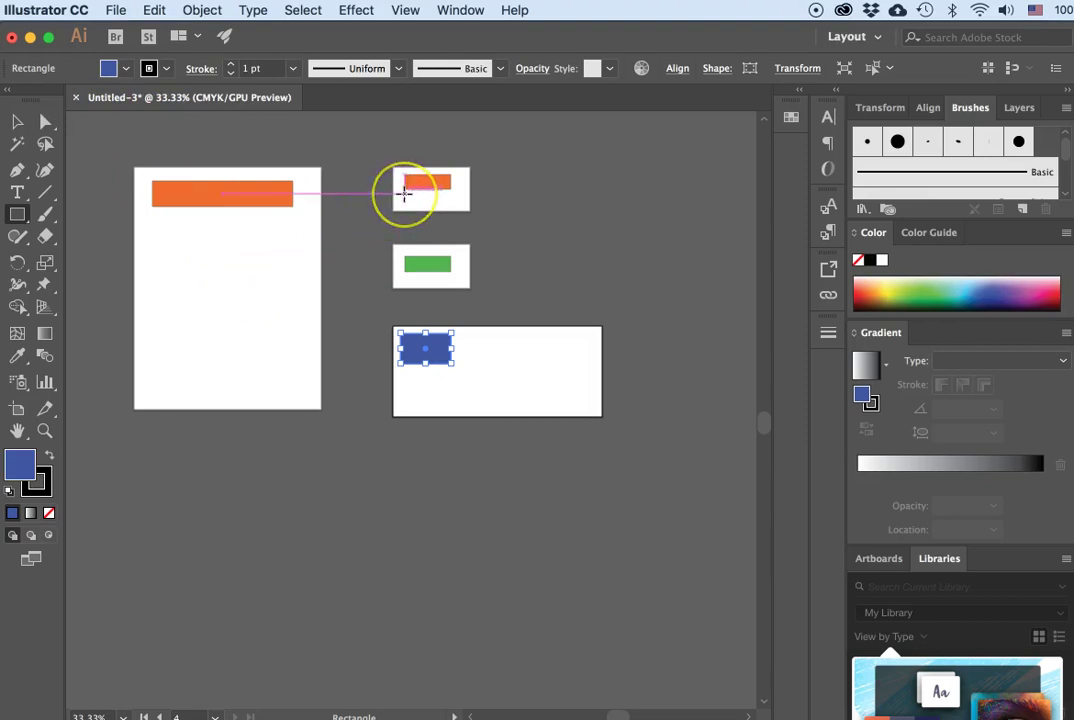
{"action": "left_click", "coordinate": [424, 258]}
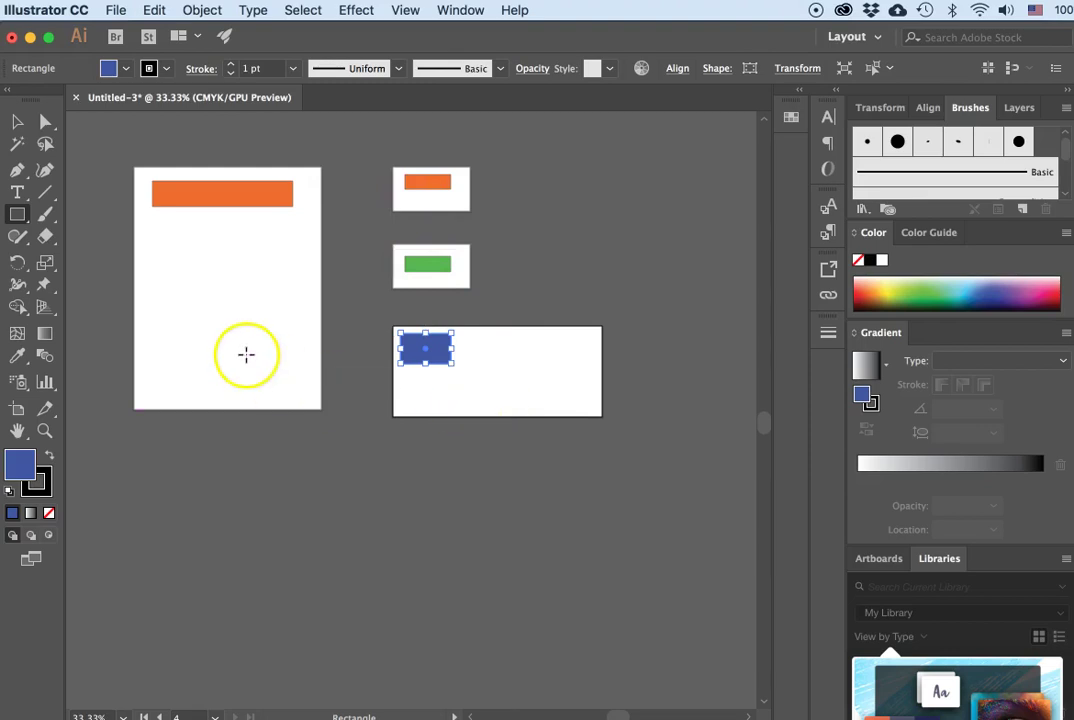
{"action": "left_click", "coordinate": [209, 401]}
{"action": "left_click", "coordinate": [18, 121]}
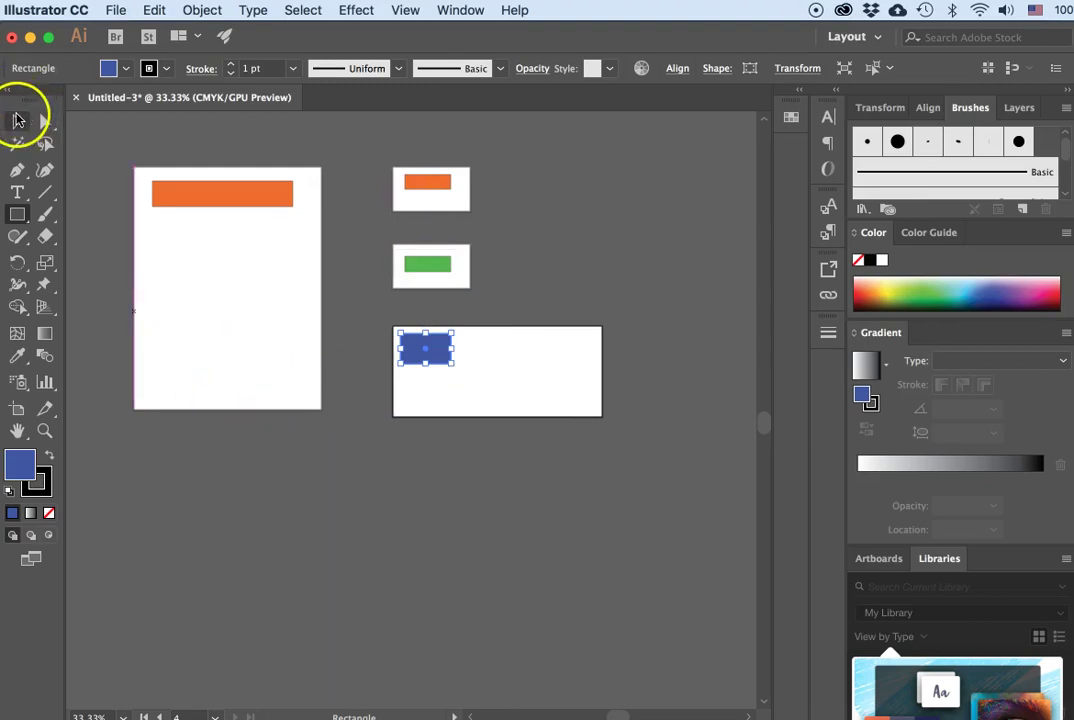
{"action": "left_click", "coordinate": [474, 392]}
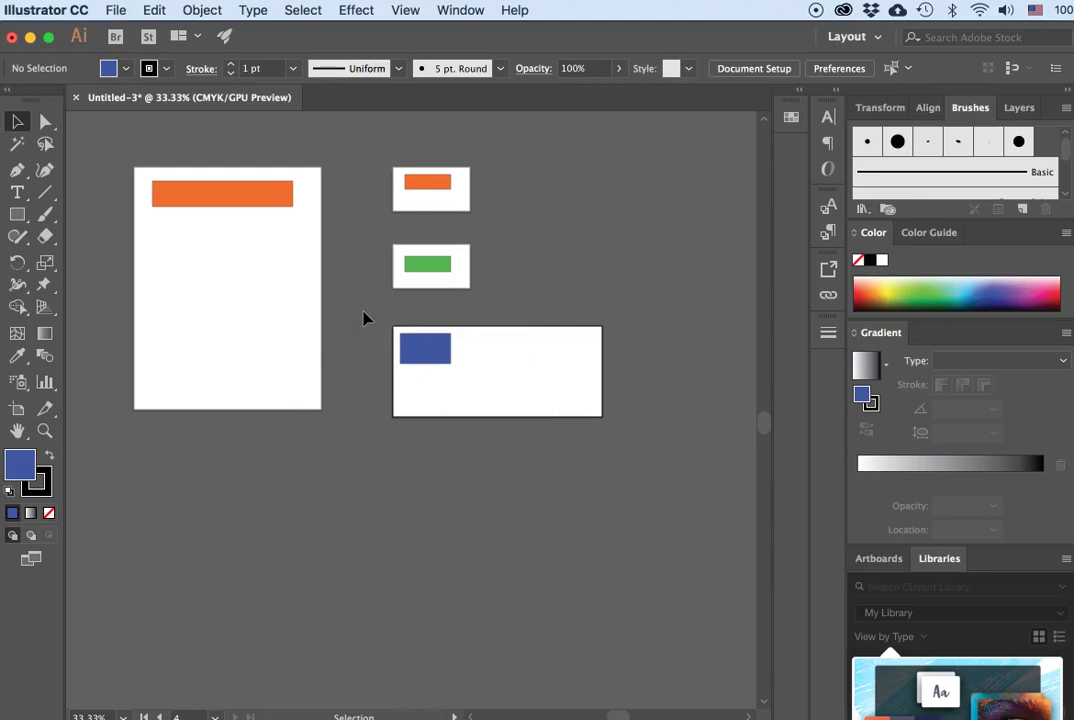
Step: Set up Export As to the stationery set folder as JPEG, using all artboards
{"action": "left_click", "coordinate": [116, 10]}
{"action": "mouse_move", "coordinate": [148, 312]}
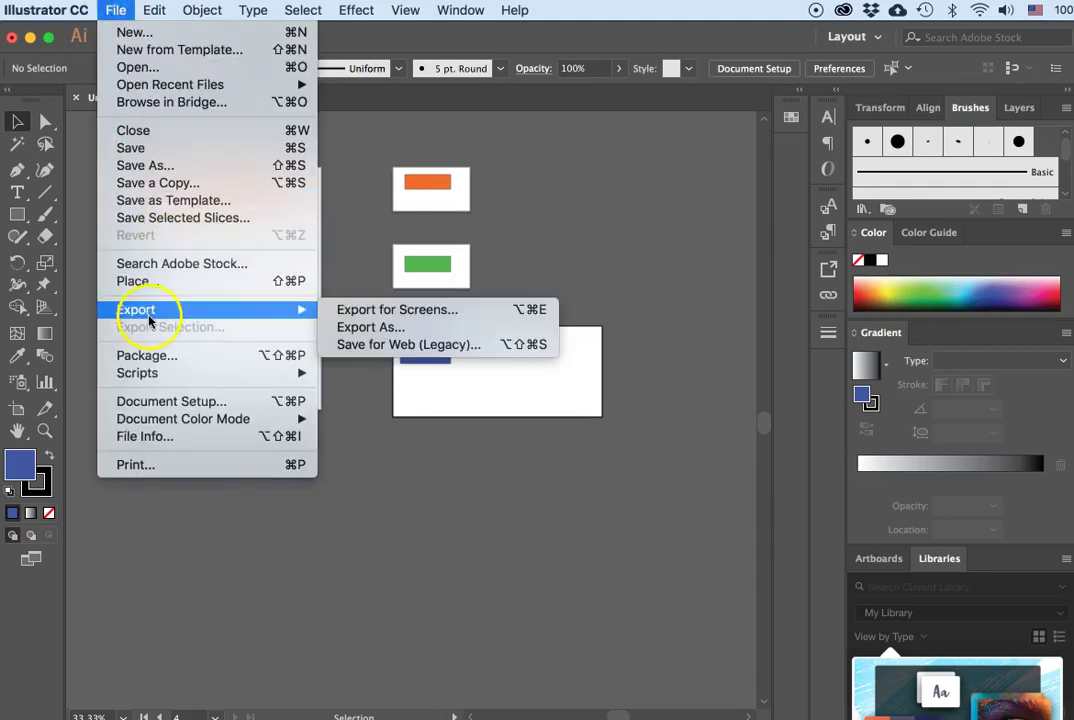
{"action": "left_click", "coordinate": [380, 327]}
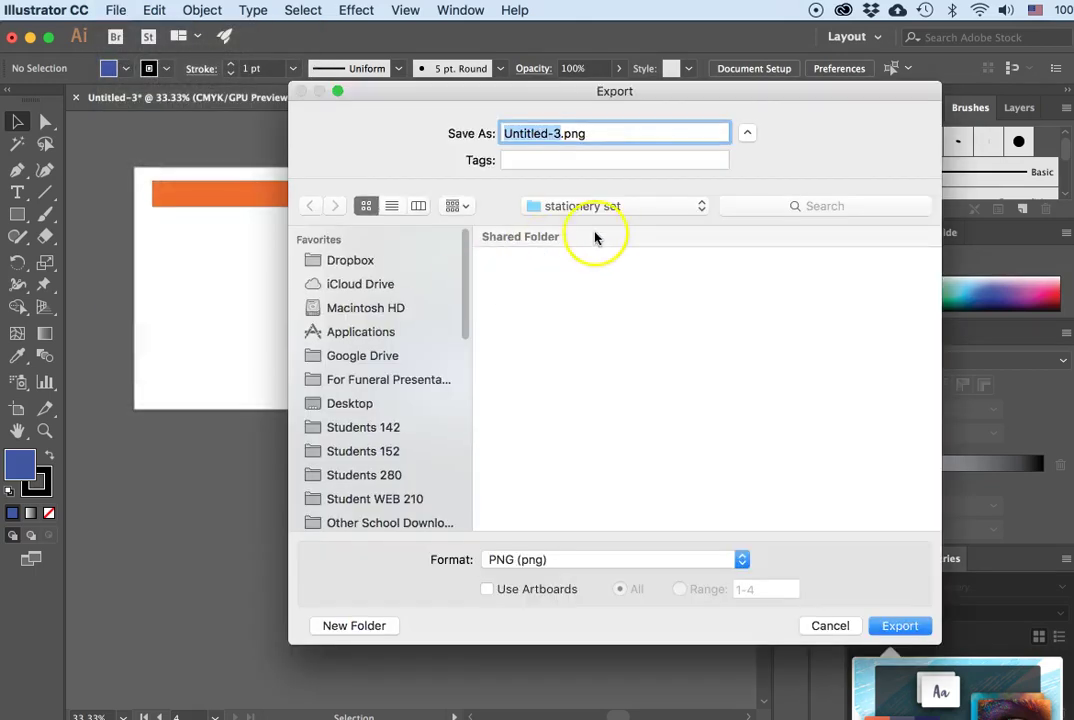
{"action": "left_click", "coordinate": [580, 207]}
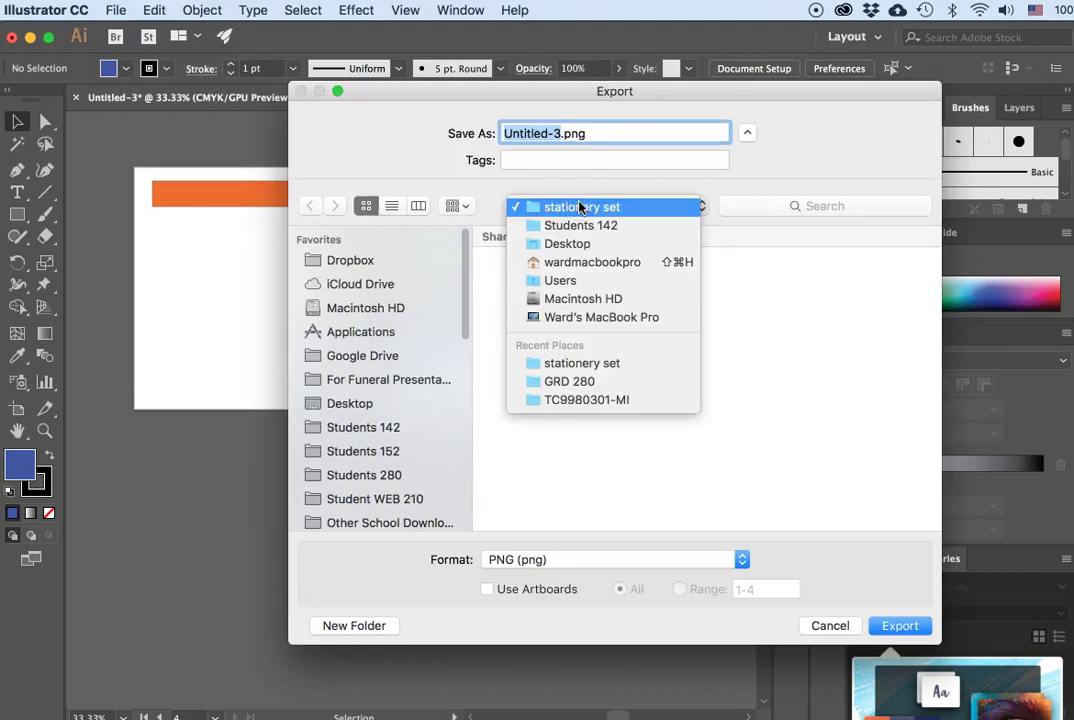
{"action": "left_click", "coordinate": [580, 207]}
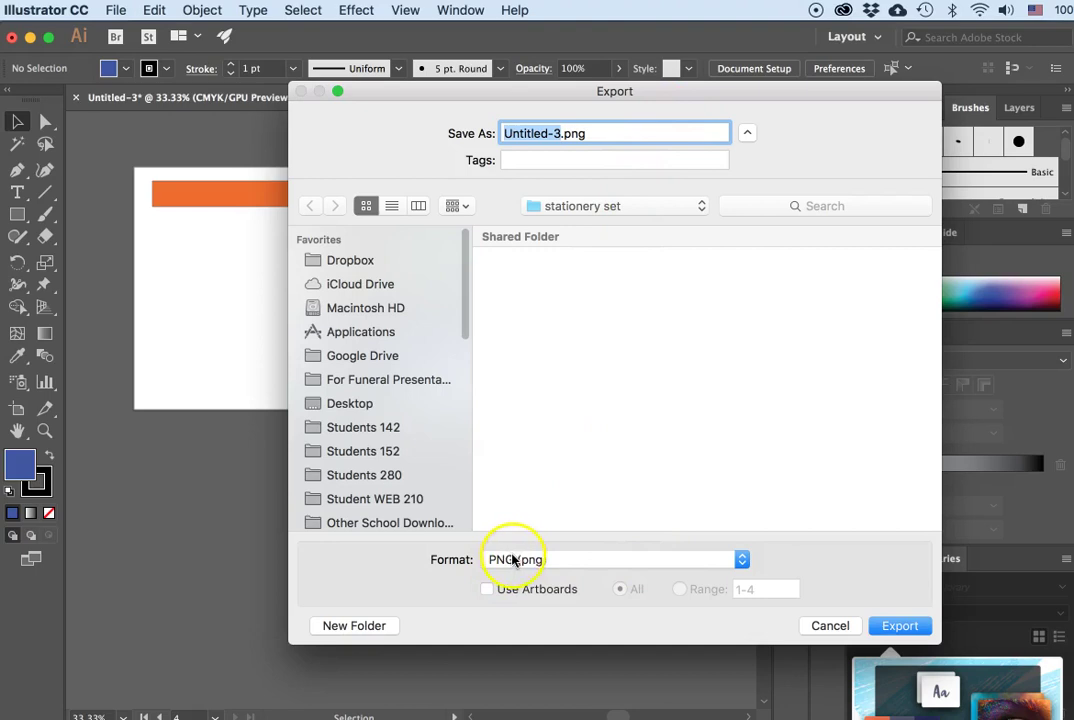
{"action": "left_click", "coordinate": [741, 559]}
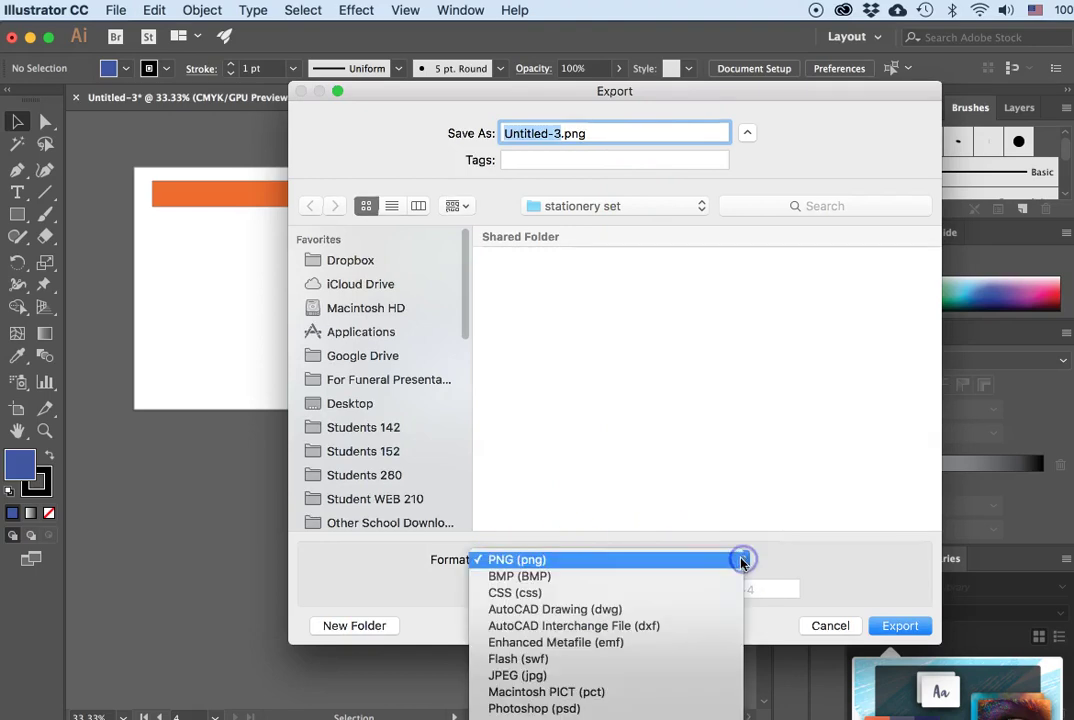
{"action": "left_click", "coordinate": [523, 680]}
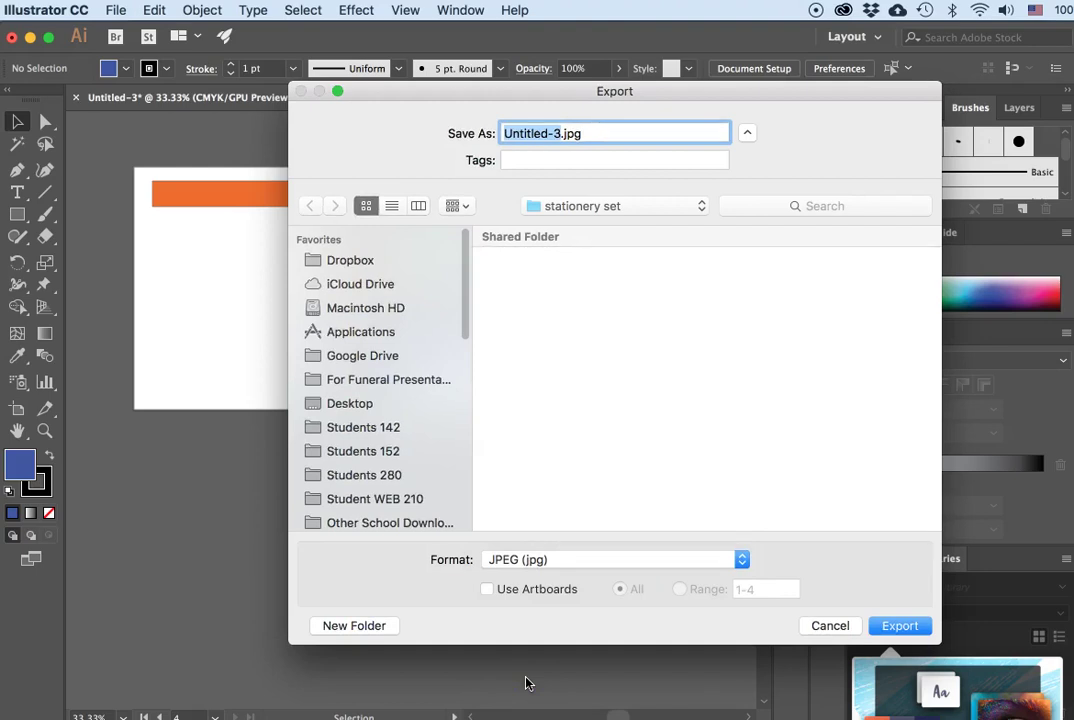
{"action": "left_click", "coordinate": [487, 590]}
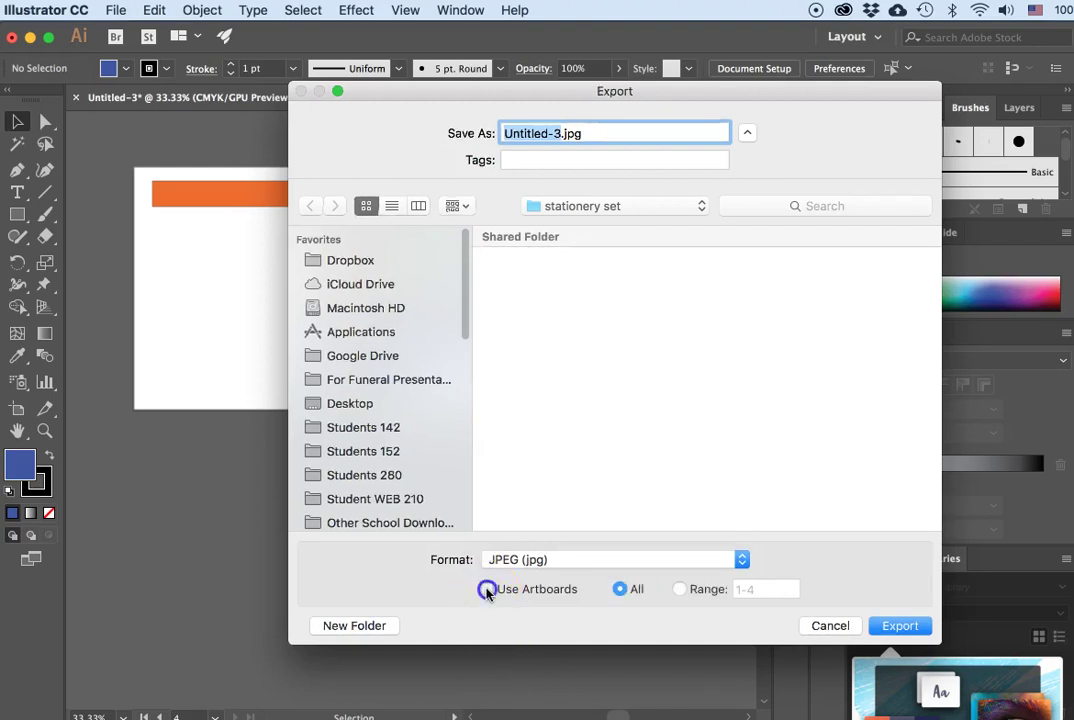
{"action": "left_click", "coordinate": [621, 589]}
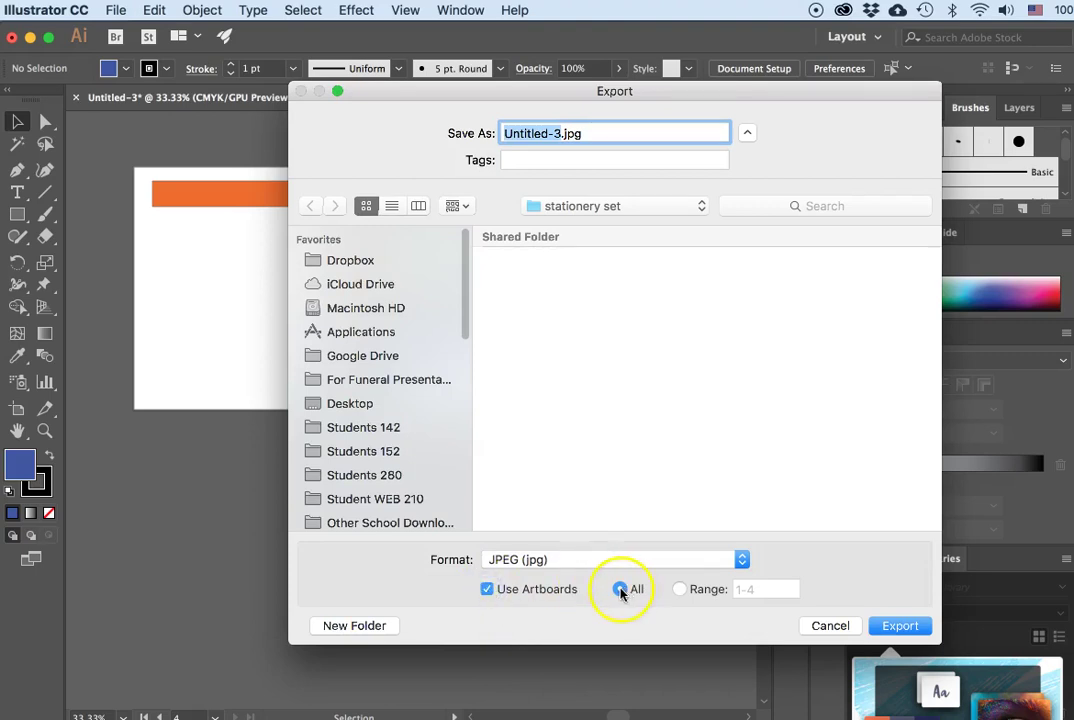
Step: Name the export 'stationery set' and start exporting
{"action": "left_click", "coordinate": [524, 291]}
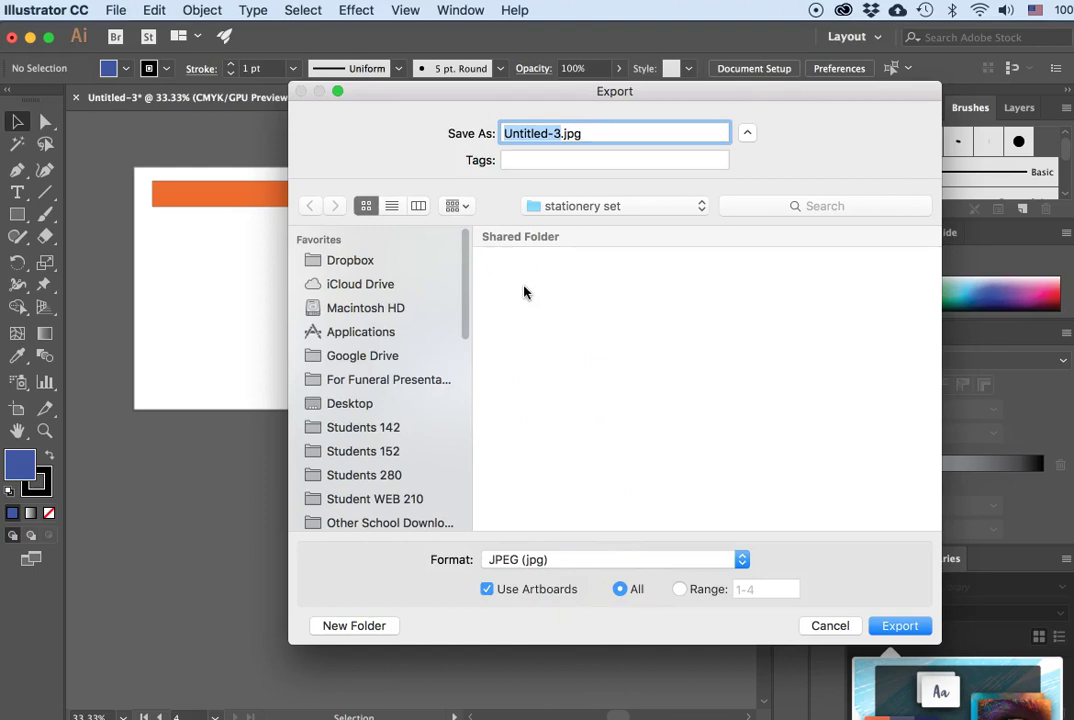
{"action": "type", "text": "s"}
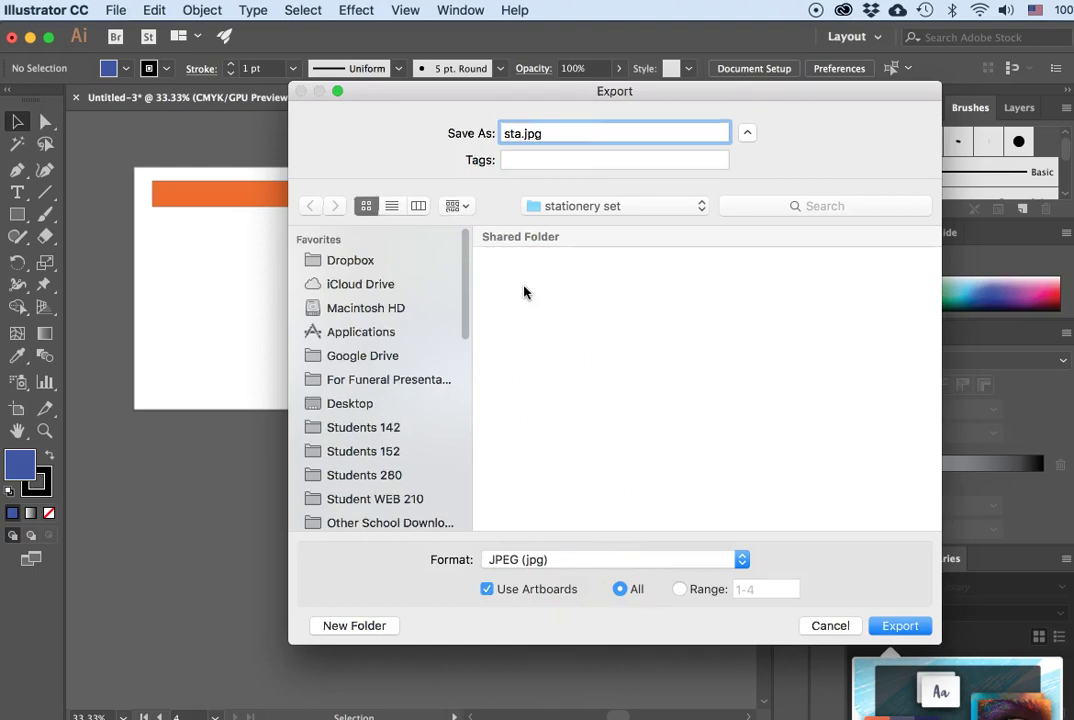
{"action": "type", "text": "tationery set"}
{"action": "left_click", "coordinate": [619, 377]}
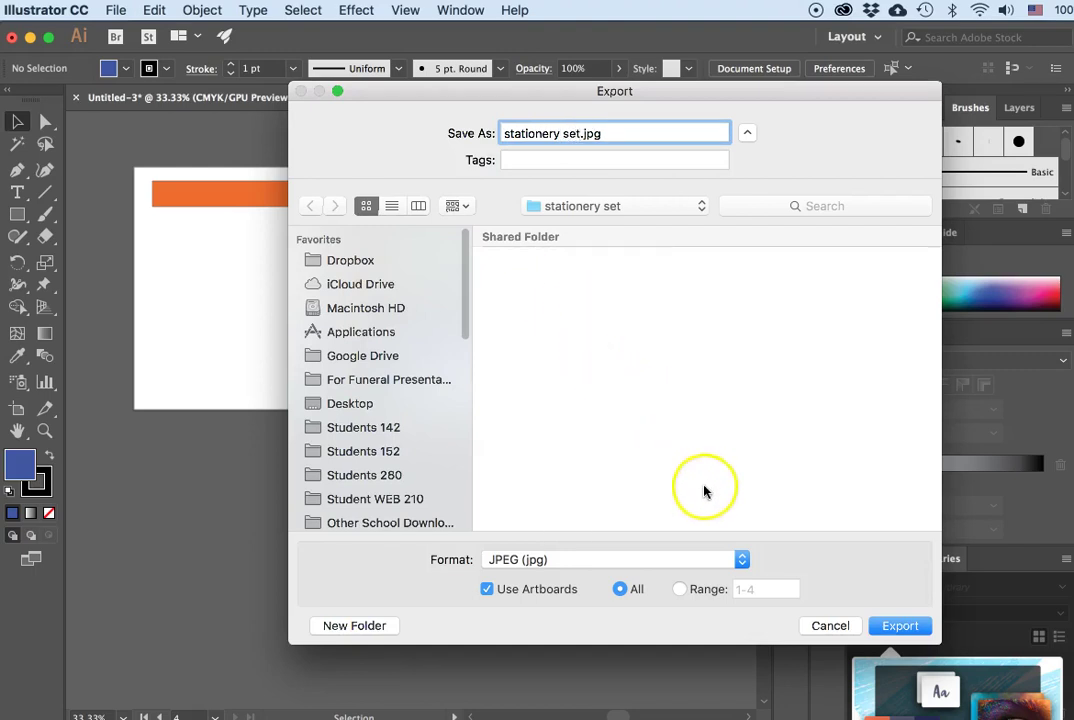
{"action": "left_click", "coordinate": [898, 628]}
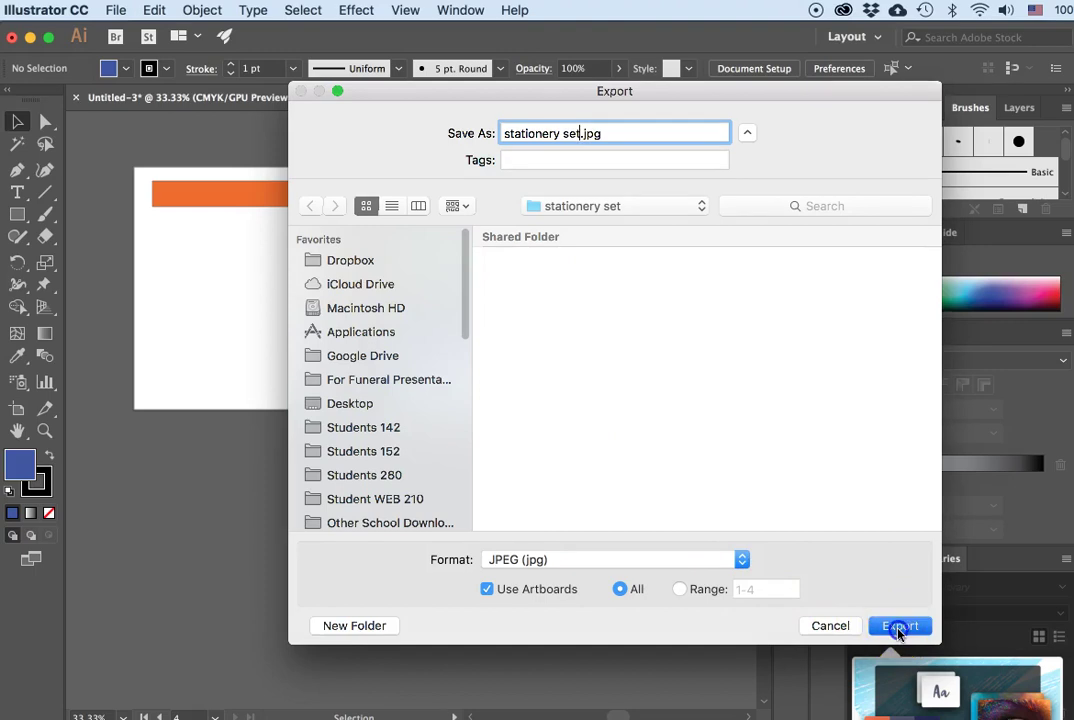
{"action": "left_click_drag", "start_coordinate": [620, 328], "coordinate": [606, 159]}
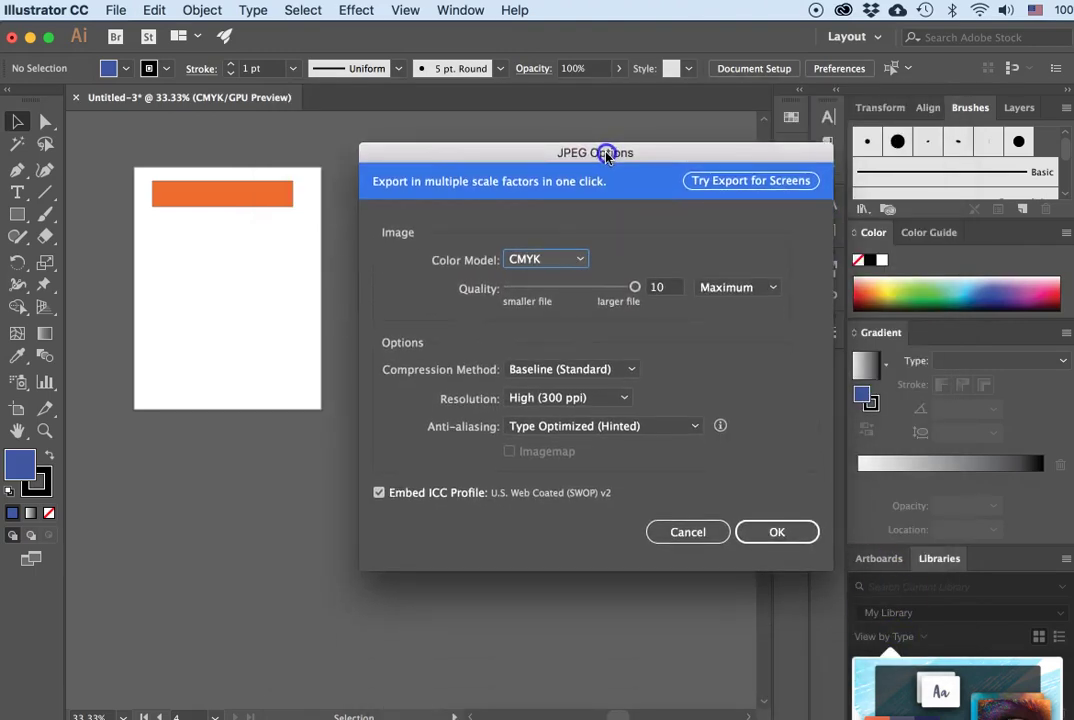
Step: Set JPEG options to RGB, quality 10, with the sRGB ICC profile embedded, and confirm
{"action": "left_click", "coordinate": [583, 261]}
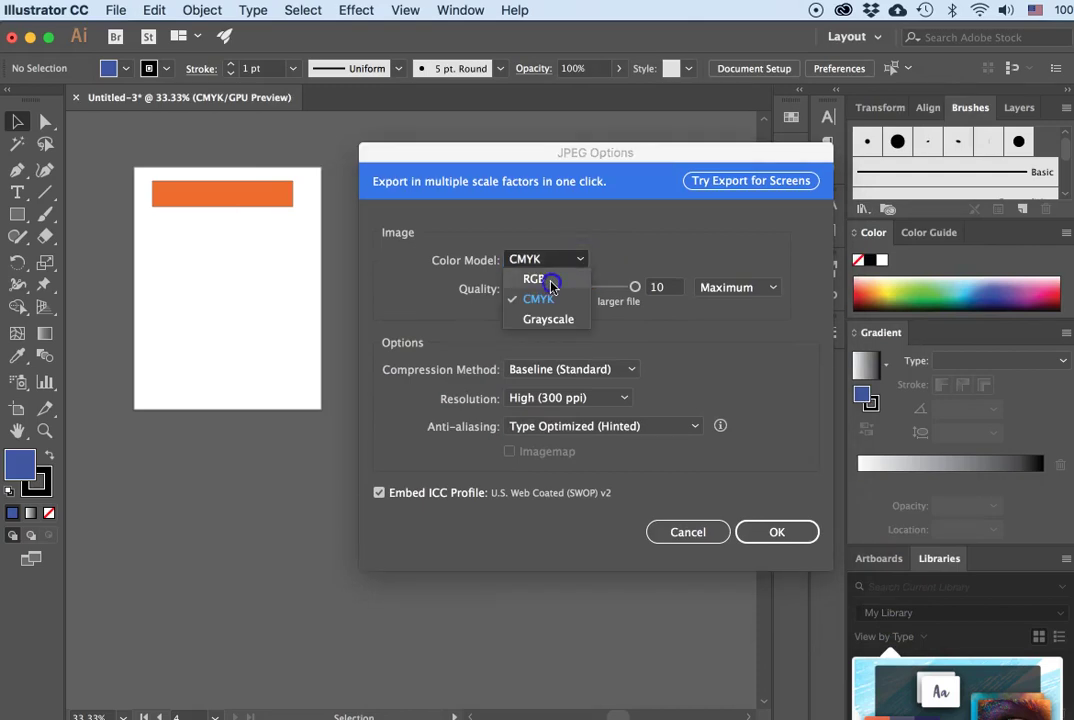
{"action": "left_click", "coordinate": [545, 280]}
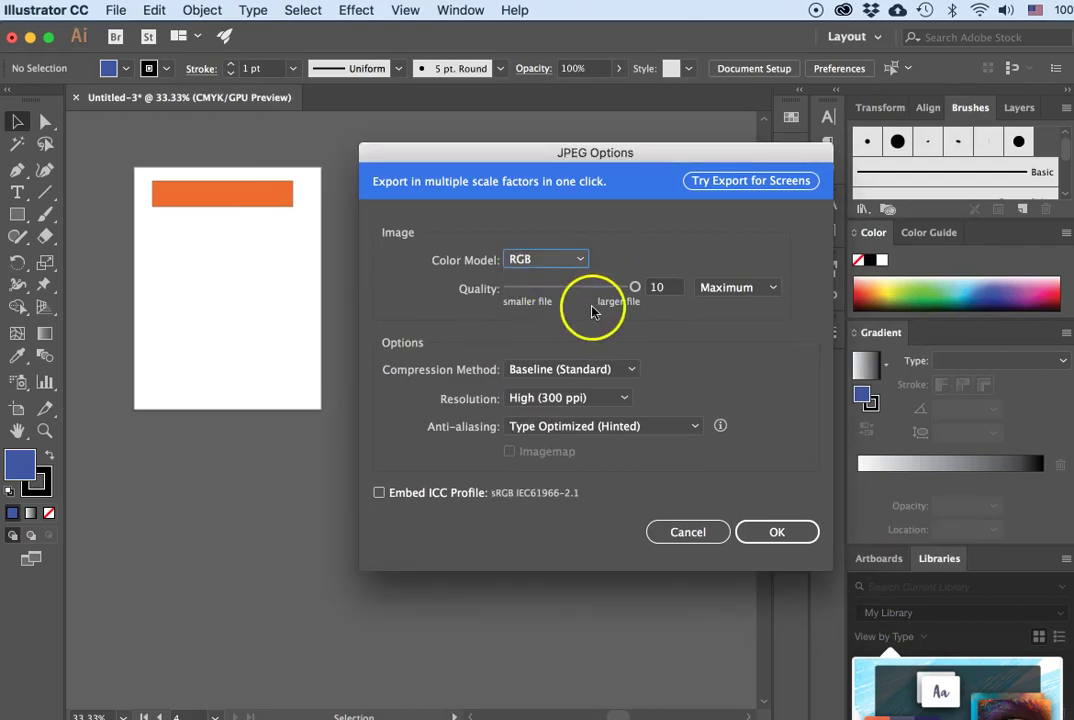
{"action": "left_click", "coordinate": [641, 288]}
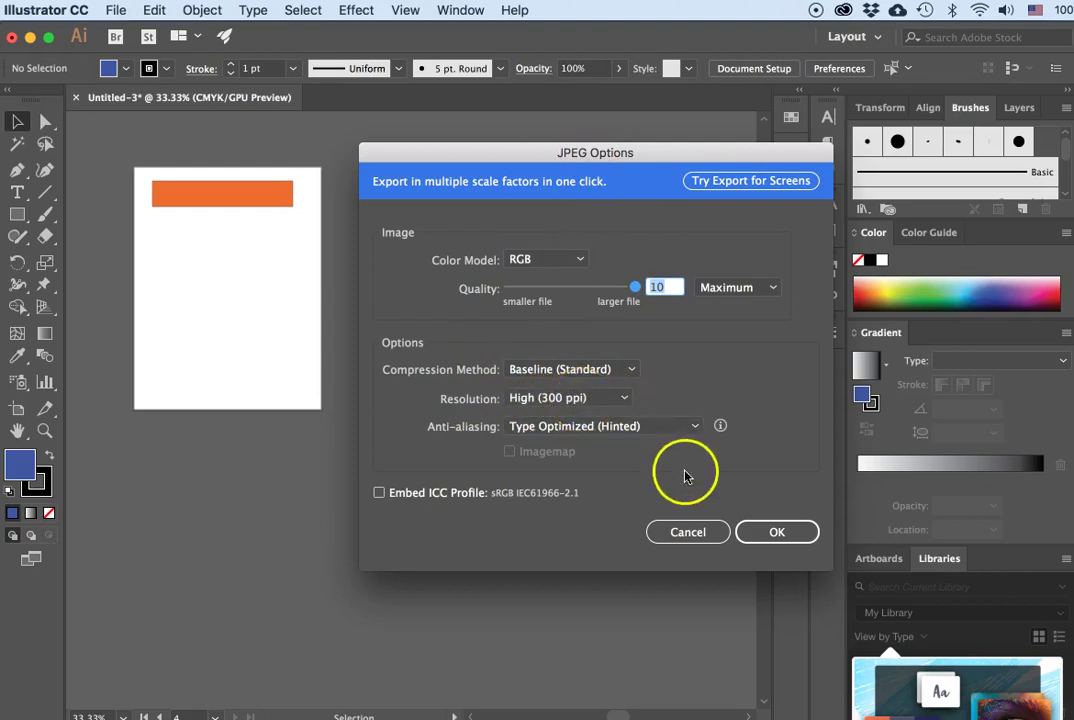
{"action": "left_click", "coordinate": [774, 533]}
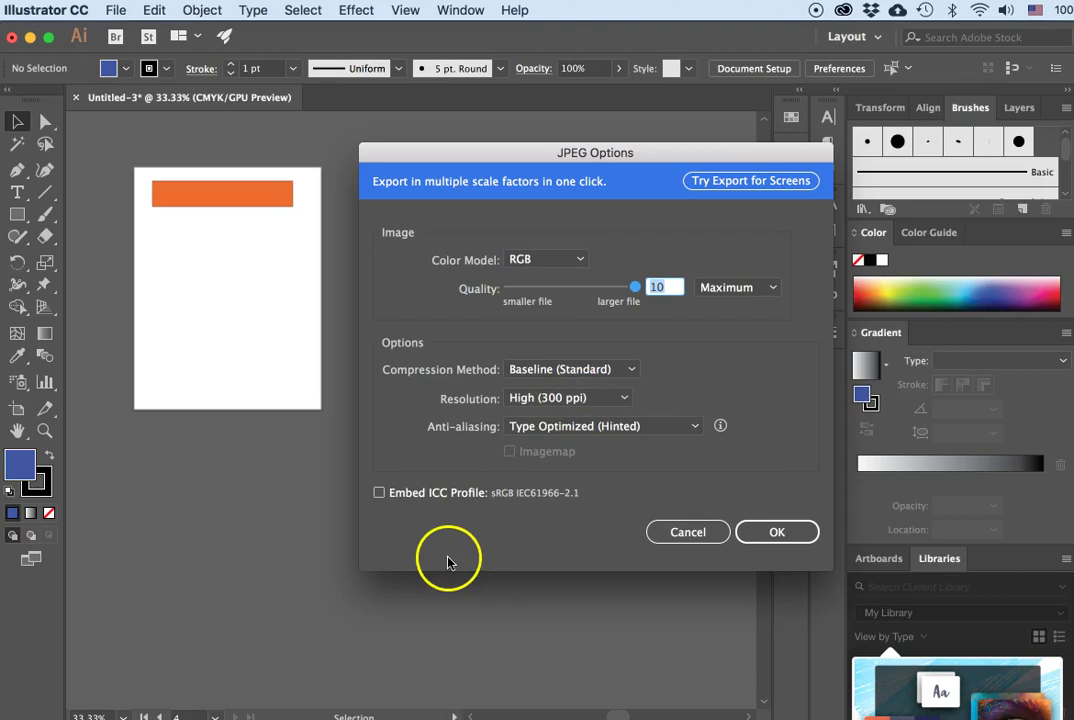
{"action": "left_click", "coordinate": [379, 492]}
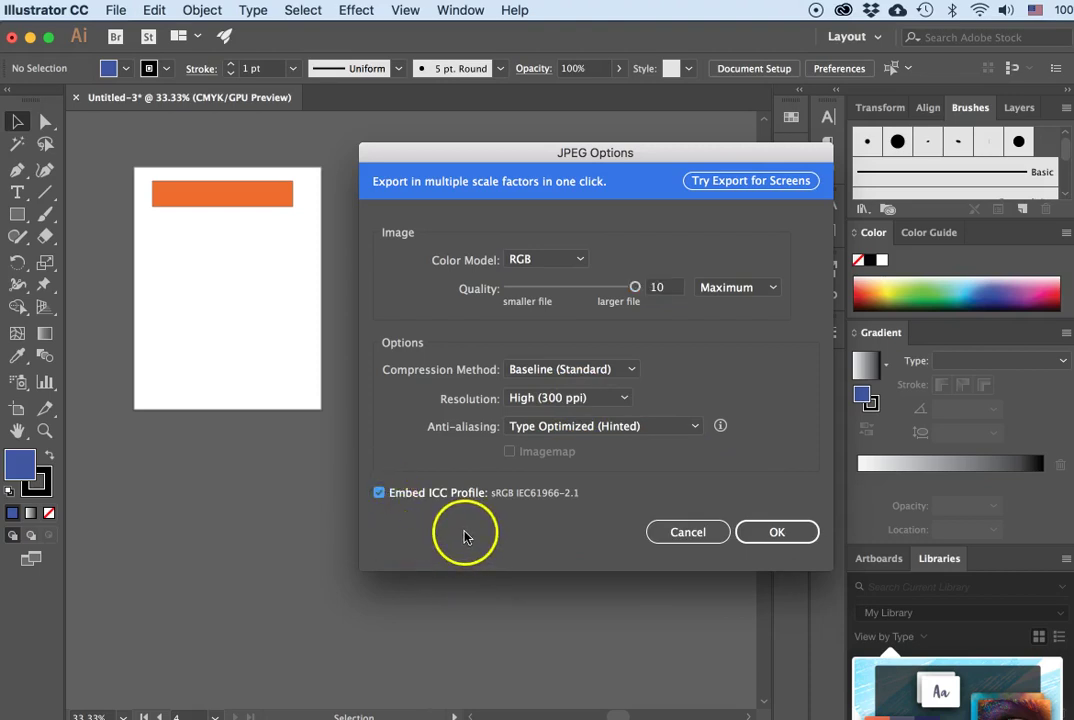
{"action": "left_click", "coordinate": [768, 538]}
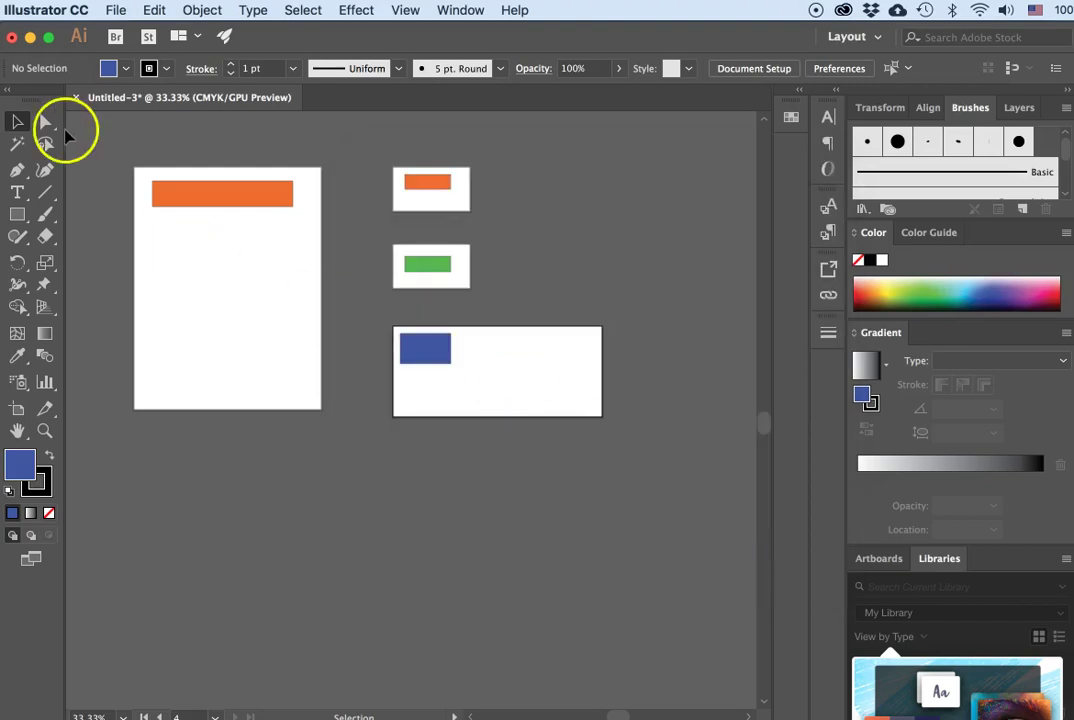
Step: Minimize Illustrator and review the four exported JPEGs in the stationery set folder
{"action": "left_click", "coordinate": [31, 38]}
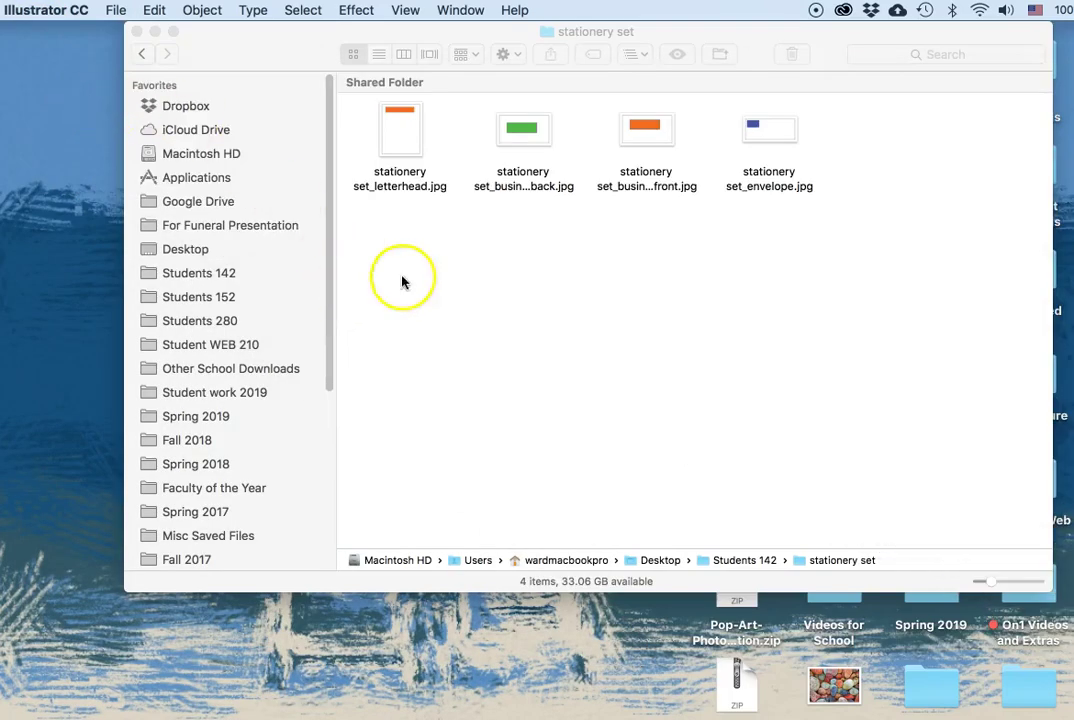
{"action": "left_click", "coordinate": [352, 283]}
{"action": "left_click", "coordinate": [393, 133]}
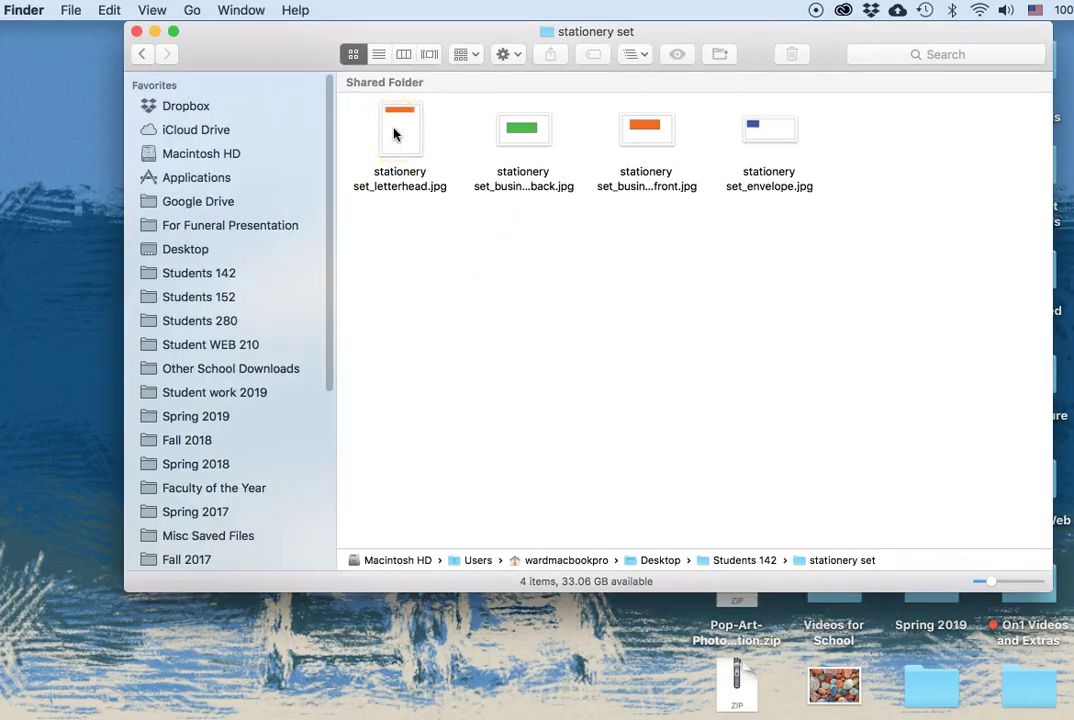
{"action": "left_click", "coordinate": [394, 133]}
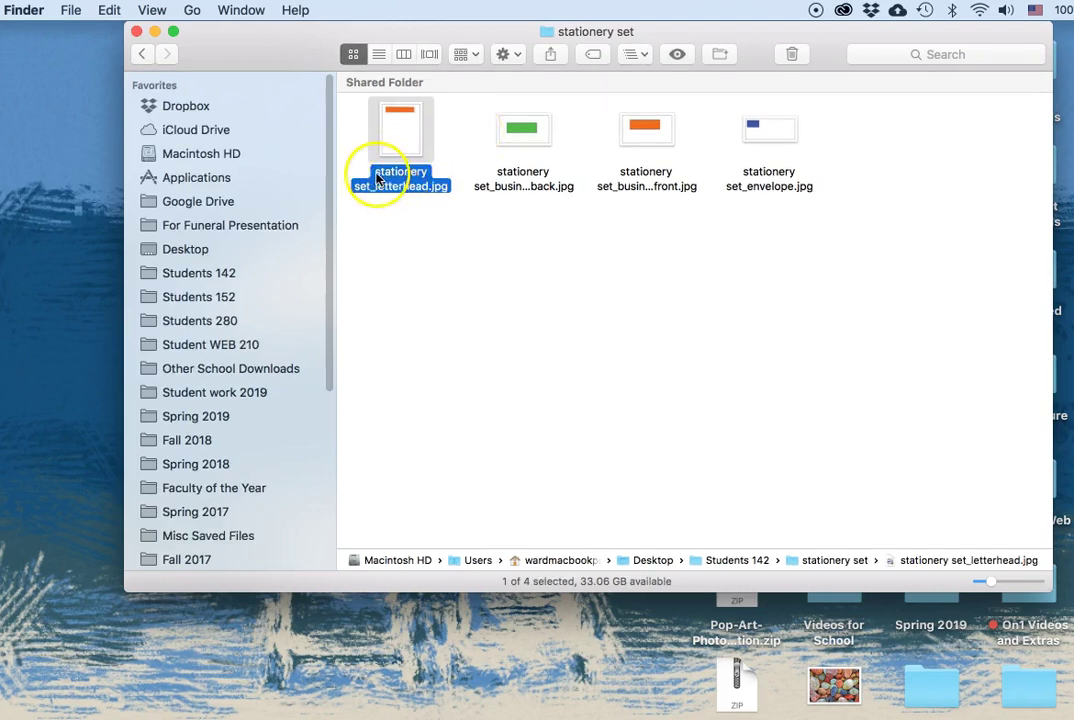
{"action": "left_click", "coordinate": [516, 182]}
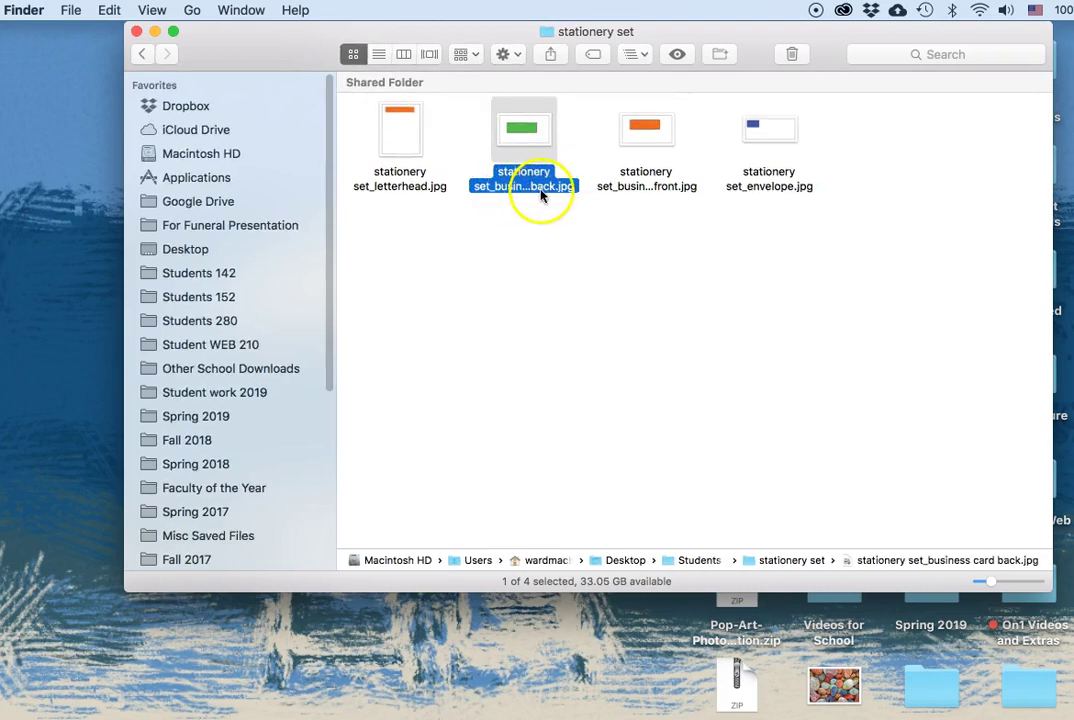
{"action": "left_click", "coordinate": [642, 175]}
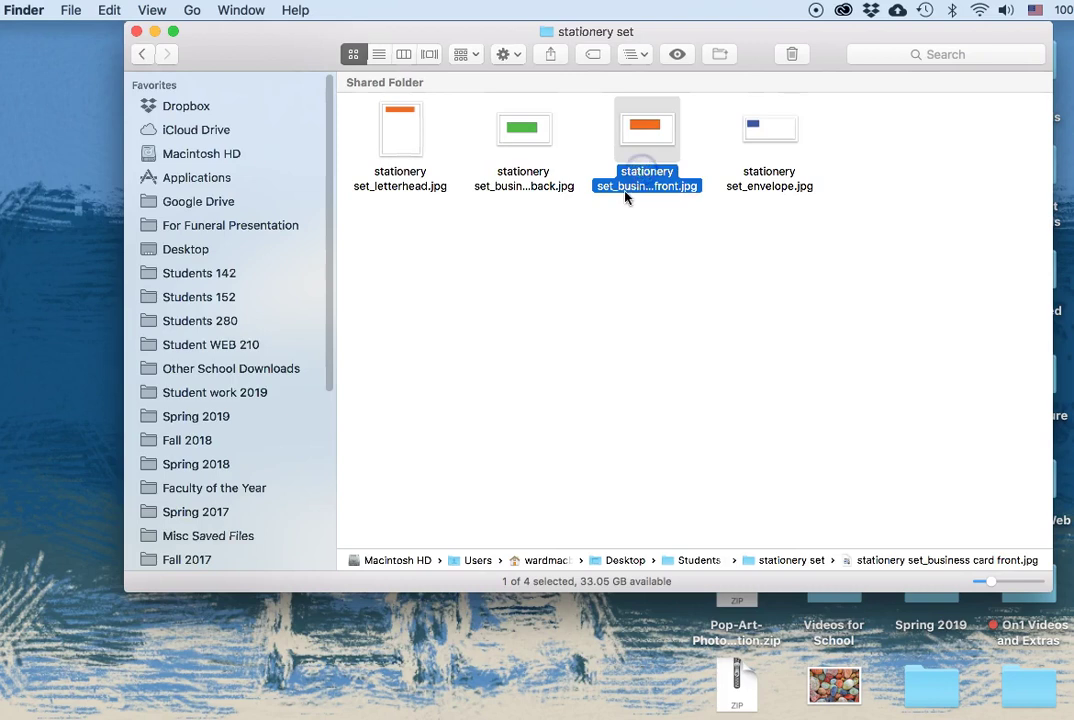
{"action": "left_click", "coordinate": [768, 173]}
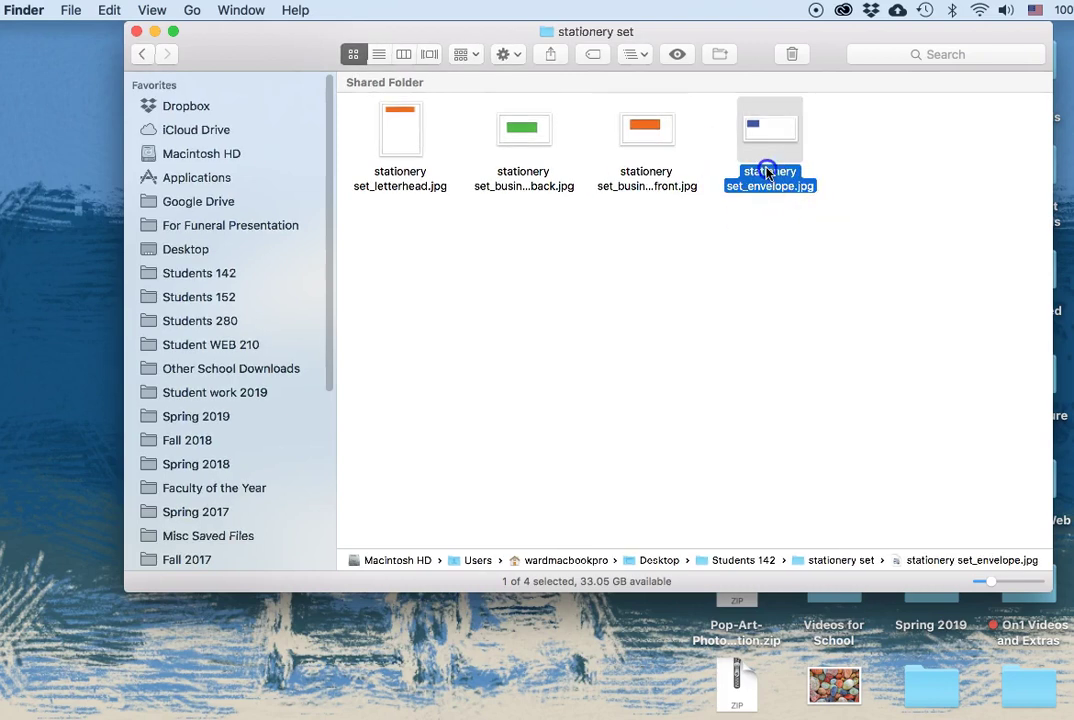